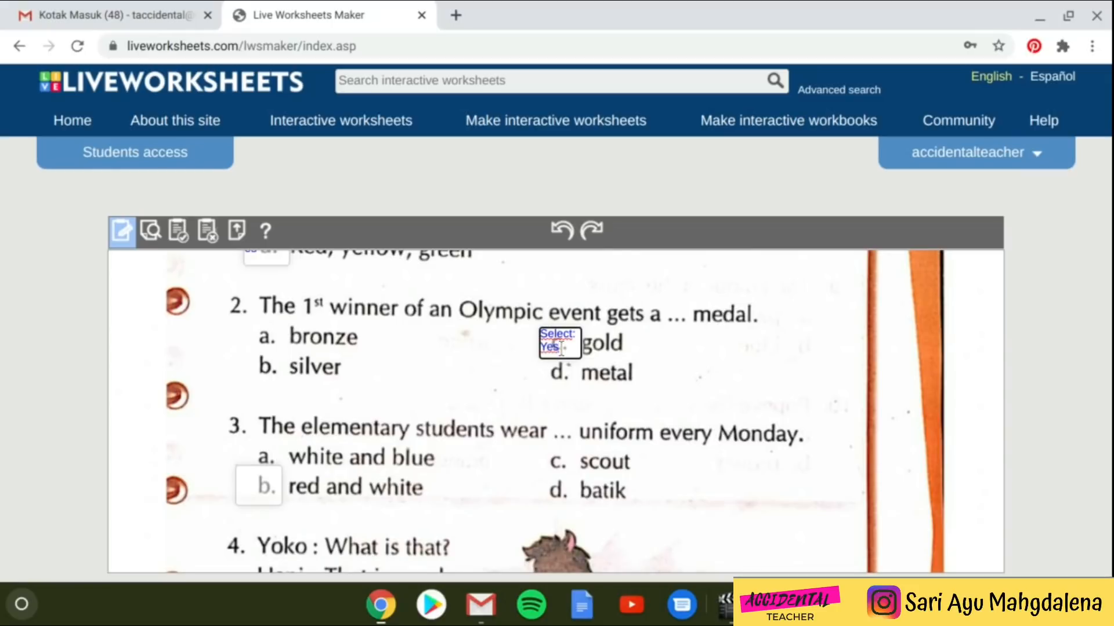
- Draw empty answer boxes over the remaining a–d letters, starting with question 2's options
{"action": "scroll", "coordinate": [346, 432], "scroll_direction": "down", "scroll_amount": 2}
{"action": "scroll", "coordinate": [279, 401], "scroll_direction": "down", "scroll_amount": 10}
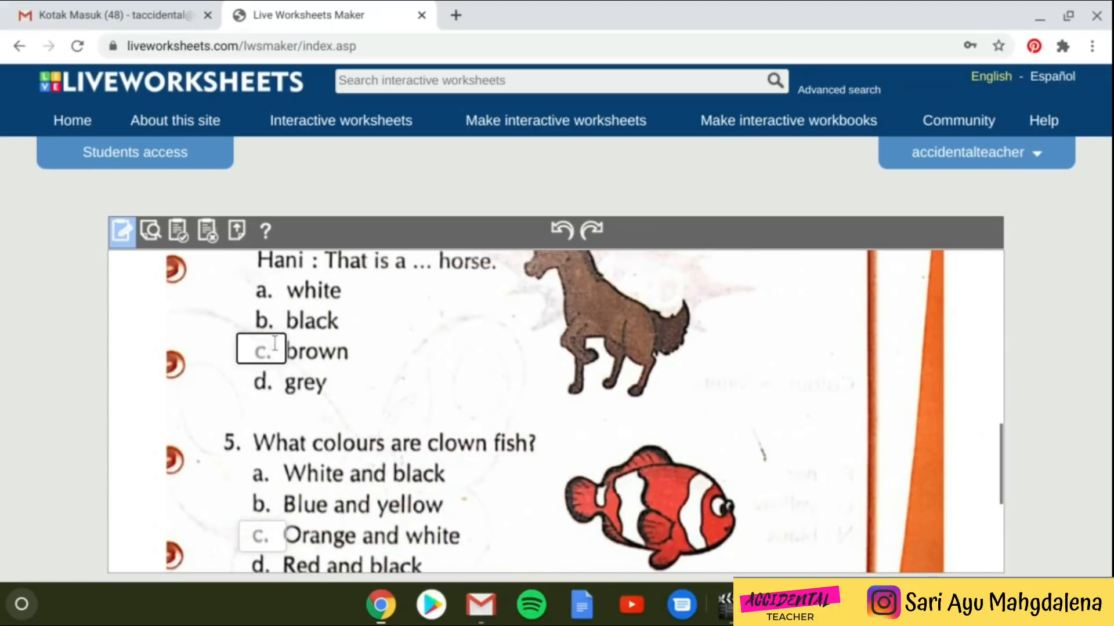
{"action": "scroll", "coordinate": [279, 417], "scroll_direction": "up", "scroll_amount": 10}
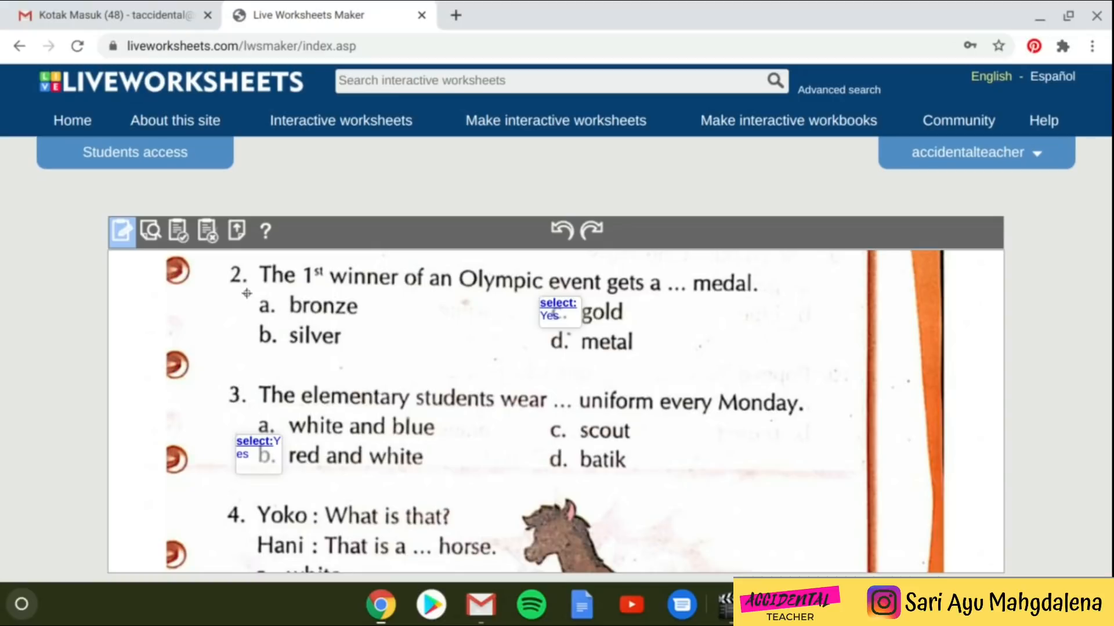
{"action": "mouse_move", "coordinate": [246, 293]}
{"action": "left_mouse_down"}
{"action": "mouse_move", "coordinate": [265, 320]}
{"action": "mouse_move", "coordinate": [287, 320]}
{"action": "mouse_move", "coordinate": [290, 356]}
{"action": "left_mouse_up"}
{"action": "left_click_drag", "start_coordinate": [538, 420], "coordinate": [573, 446]}
{"action": "left_click_drag", "start_coordinate": [254, 414], "coordinate": [291, 438]}
{"action": "left_click_drag", "start_coordinate": [540, 452], "coordinate": [582, 477]}
{"action": "scroll", "coordinate": [425, 515], "scroll_direction": "down", "scroll_amount": 1}
{"action": "left_click_drag", "start_coordinate": [253, 482], "coordinate": [294, 511]}
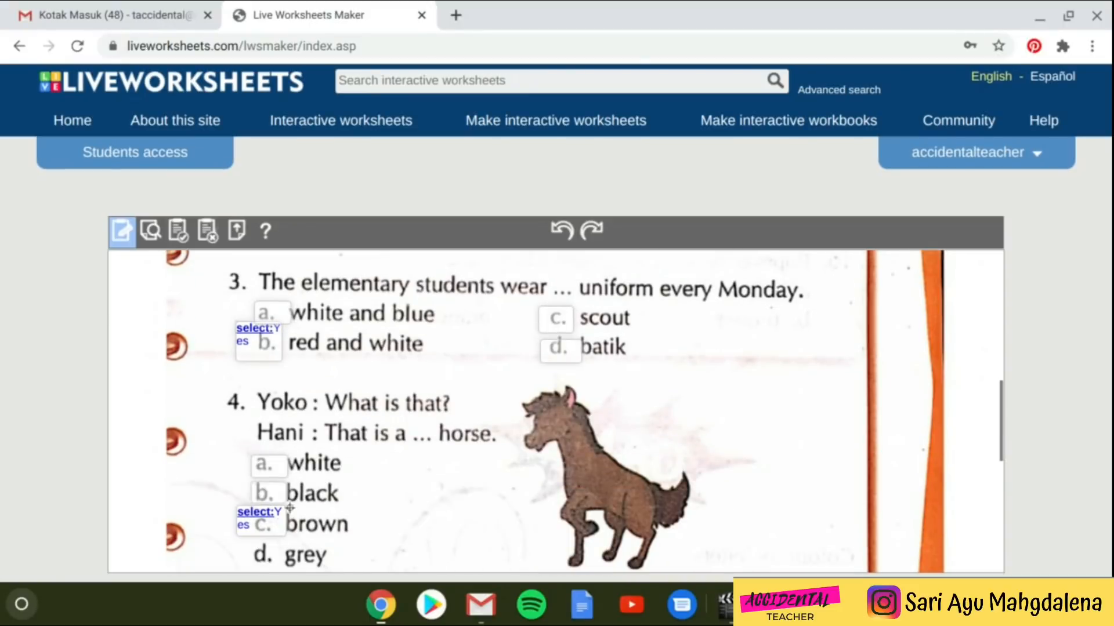
{"action": "scroll", "coordinate": [294, 511], "scroll_direction": "down", "scroll_amount": 3}
- Box the later questions' options through question 6's c and d, then question 1's option a
{"action": "left_click_drag", "start_coordinate": [244, 355], "coordinate": [290, 389]}
{"action": "left_click_drag", "start_coordinate": [249, 480], "coordinate": [299, 508]}
{"action": "scroll", "coordinate": [299, 508], "scroll_direction": "down", "scroll_amount": 2}
{"action": "left_click_drag", "start_coordinate": [246, 445], "coordinate": [284, 479]}
{"action": "scroll", "coordinate": [287, 481], "scroll_direction": "down", "scroll_amount": 2}
{"action": "left_click_drag", "start_coordinate": [246, 418], "coordinate": [287, 446]}
{"action": "mouse_move", "coordinate": [525, 387]}
{"action": "left_mouse_down"}
{"action": "mouse_move", "coordinate": [586, 423]}
{"action": "mouse_move", "coordinate": [592, 462]}
{"action": "mouse_move", "coordinate": [569, 452]}
{"action": "left_mouse_up"}
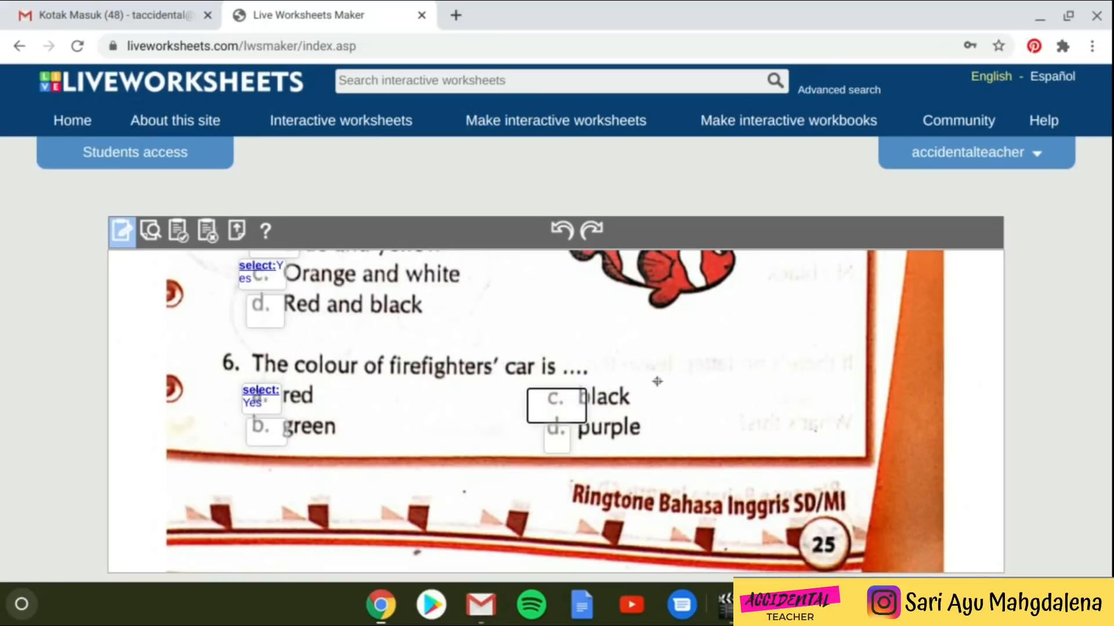
{"action": "scroll", "coordinate": [470, 377], "scroll_direction": "up", "scroll_amount": 5}
{"action": "scroll", "coordinate": [470, 384], "scroll_direction": "up", "scroll_amount": 6}
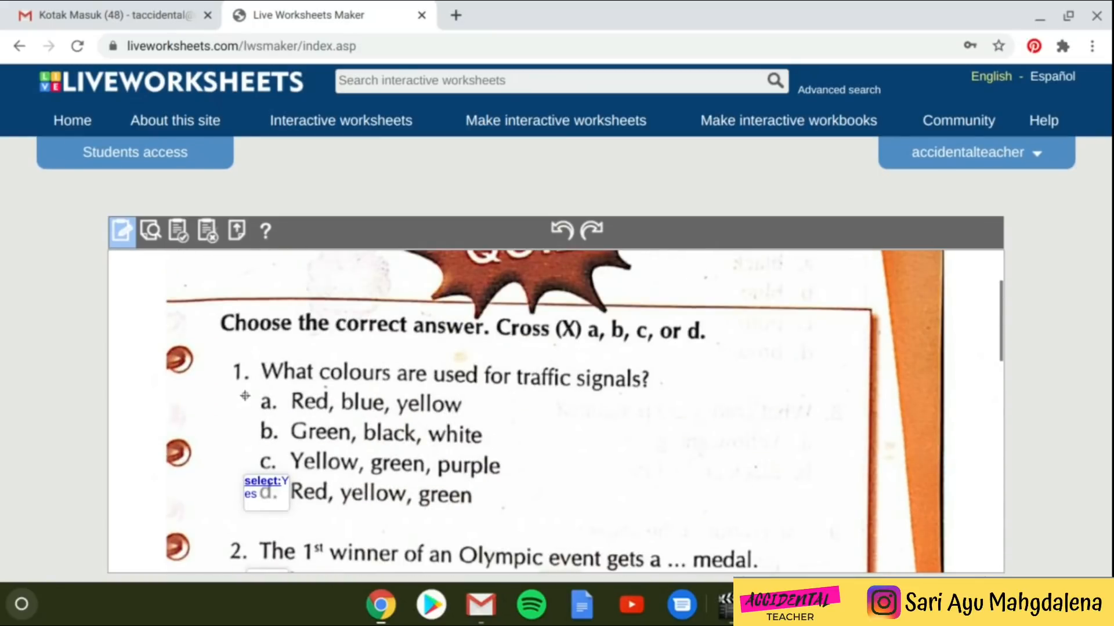
{"action": "mouse_move", "coordinate": [245, 394]}
{"action": "left_mouse_down"}
{"action": "mouse_move", "coordinate": [284, 416]}
{"action": "mouse_move", "coordinate": [292, 476]}
{"action": "left_mouse_up"}
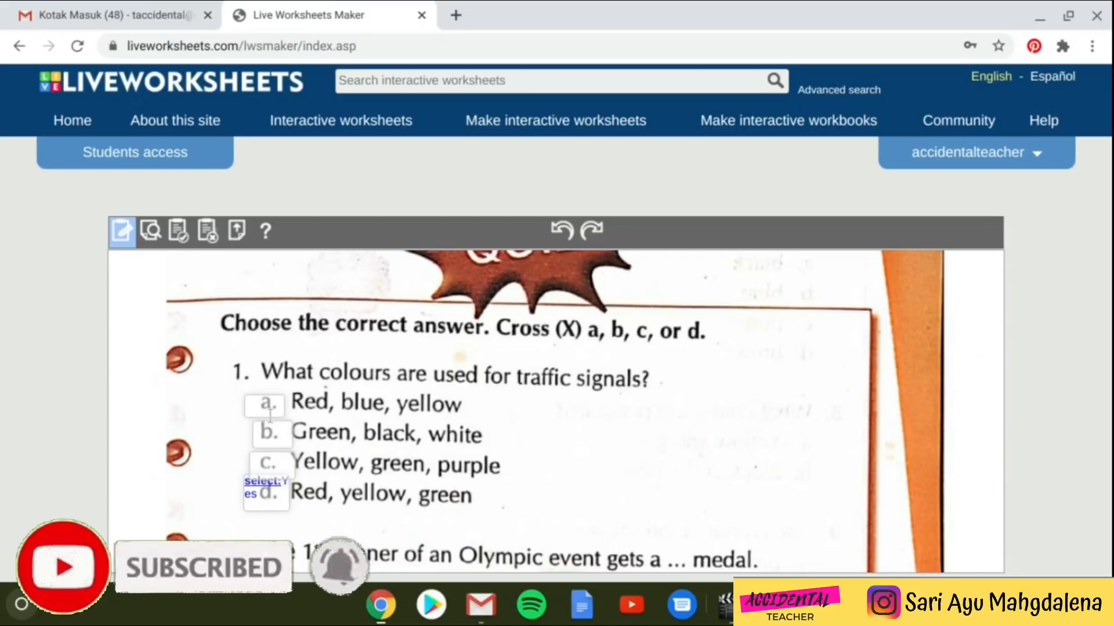
- Enter 'select: No' in question 1's option a box and copy that text
{"action": "left_click", "coordinate": [268, 398]}
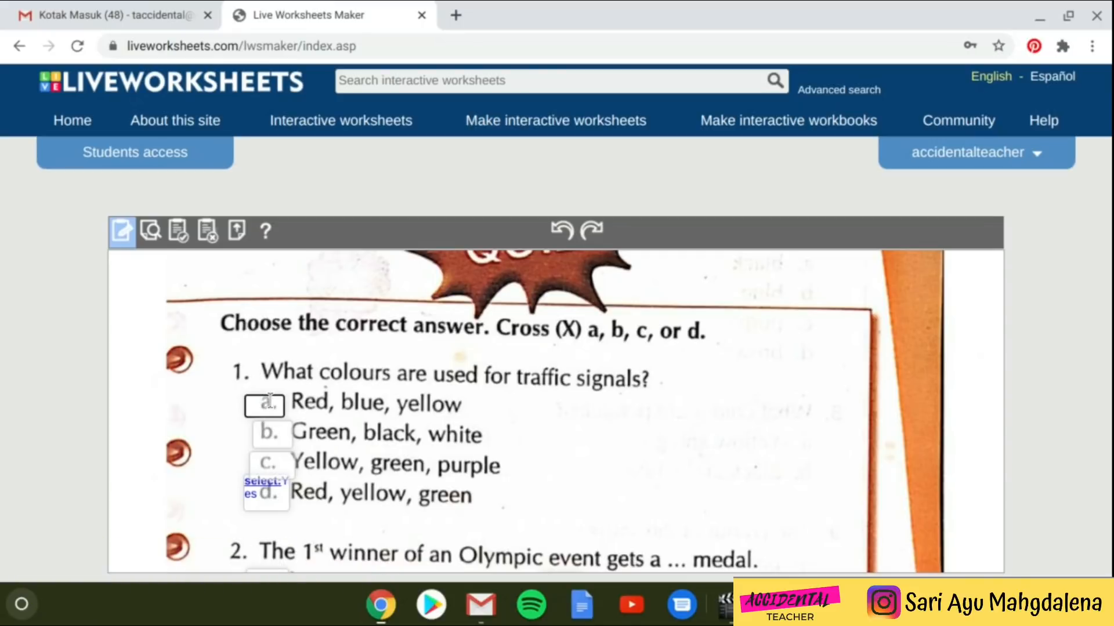
{"action": "type", "text": "select: N"}
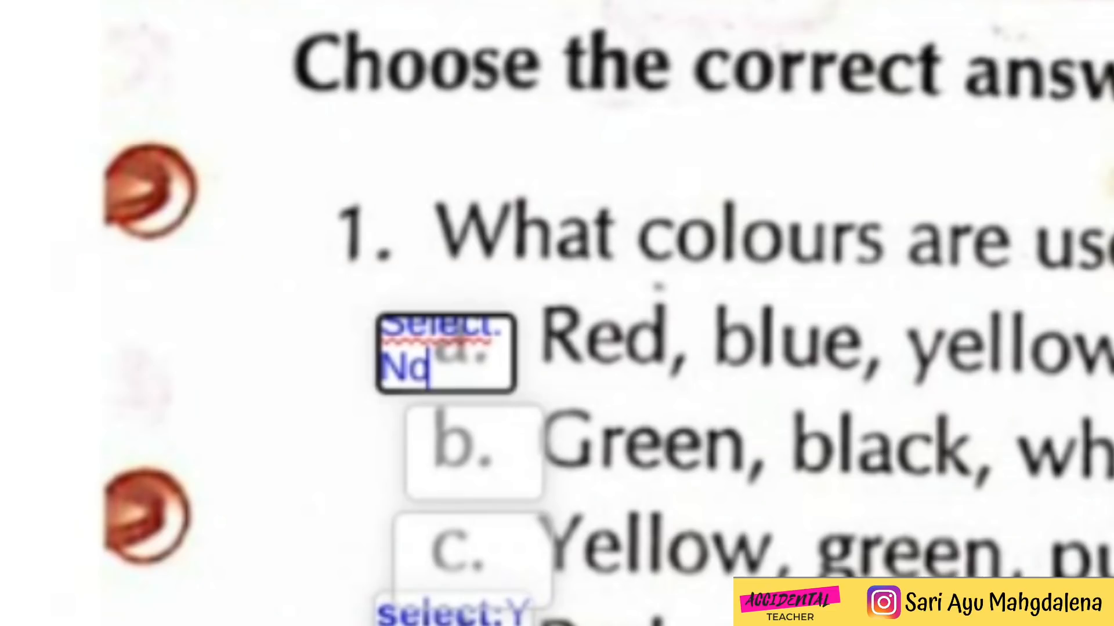
{"action": "type", "text": "o"}
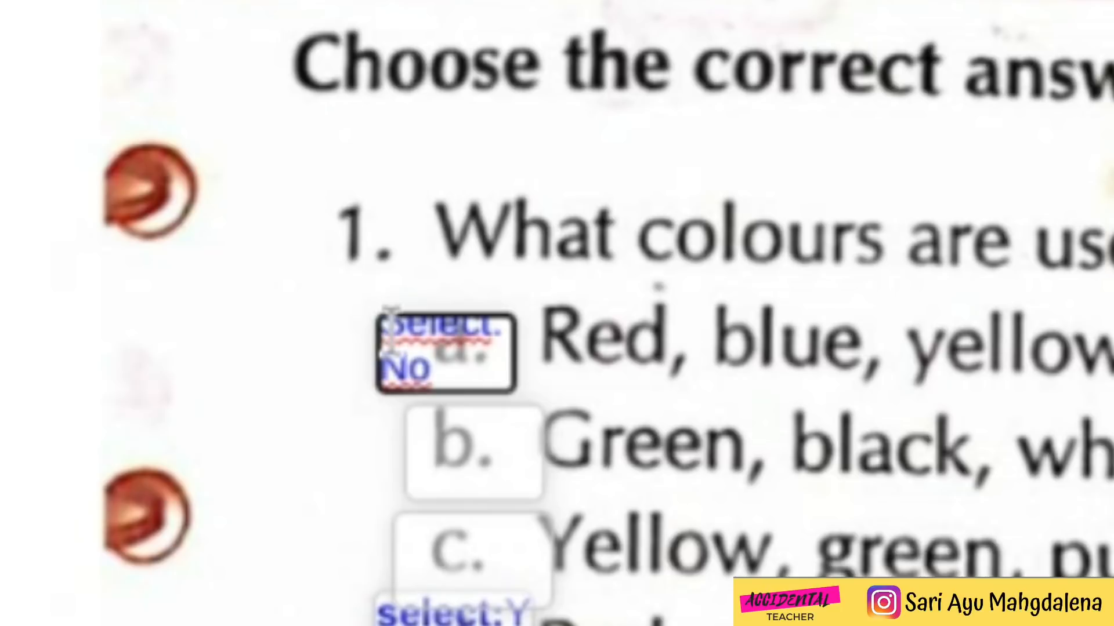
{"action": "left_click_drag", "start_coordinate": [390, 325], "coordinate": [507, 377]}
{"action": "key", "text": "ctrl+c"}
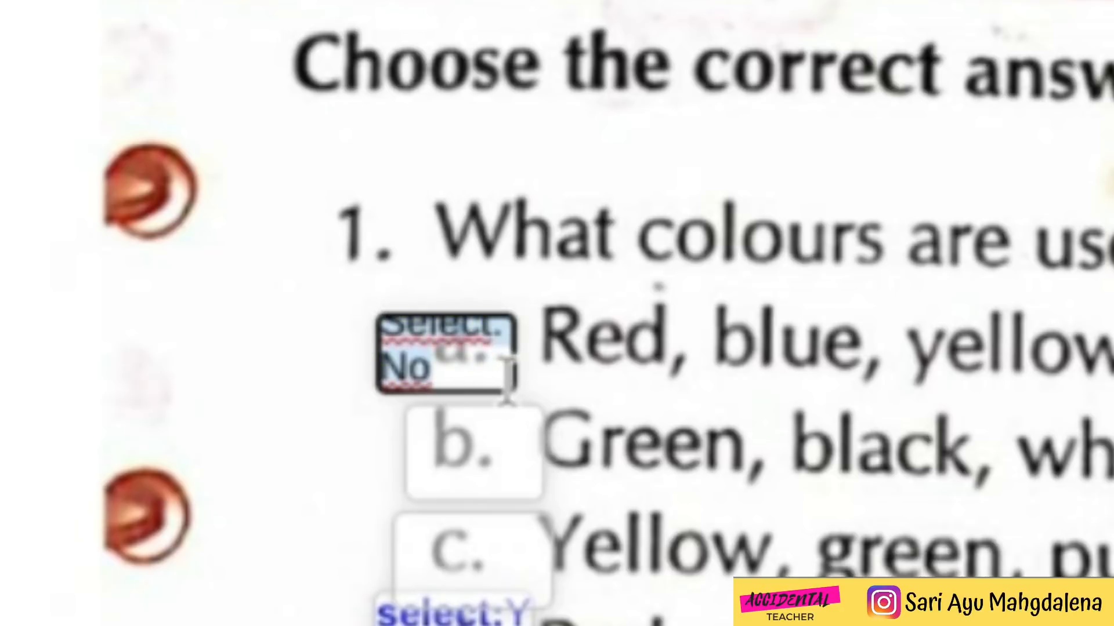
{"action": "left_click", "coordinate": [474, 455]}
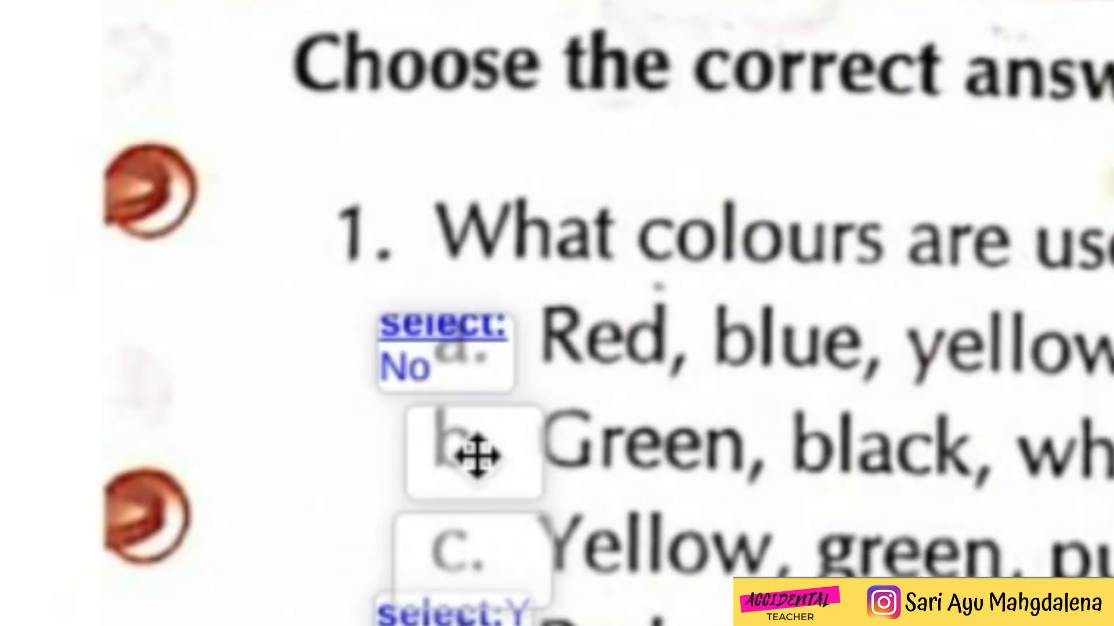
- Paste 'select: No' into question 1's option b and question 2's wrong-option boxes
{"action": "double_click", "coordinate": [475, 454]}
{"action": "key", "text": "ctrl+v"}
{"action": "double_click", "coordinate": [471, 556]}
{"action": "key", "text": "ctrl+v"}
{"action": "scroll", "coordinate": [459, 296], "scroll_direction": "down", "scroll_amount": 3}
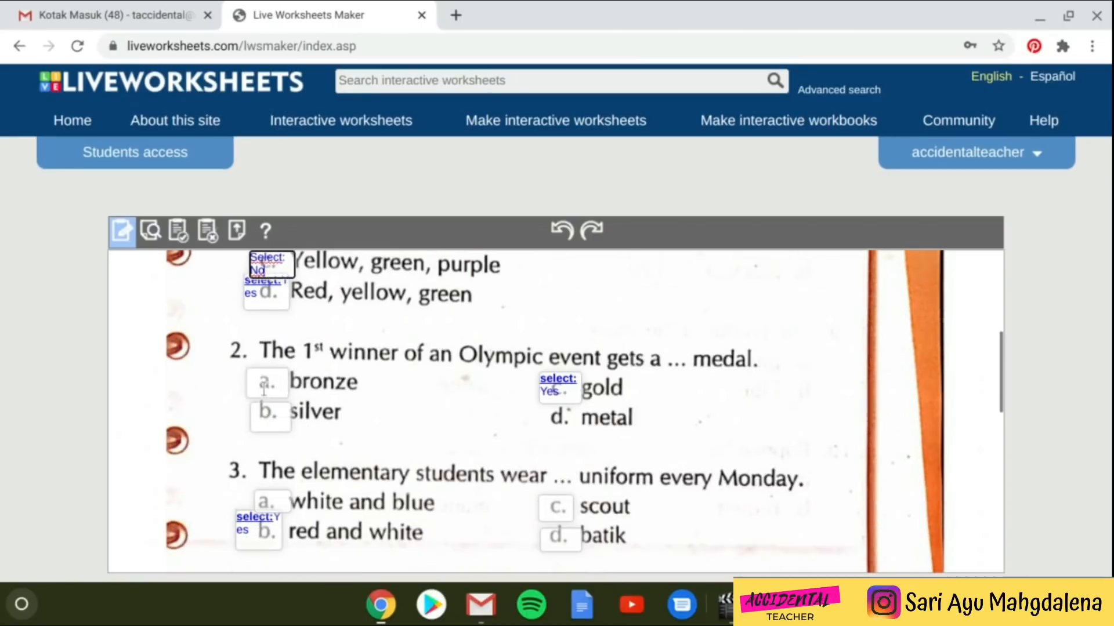
{"action": "double_click", "coordinate": [264, 387]}
{"action": "key", "text": "ctrl+v"}
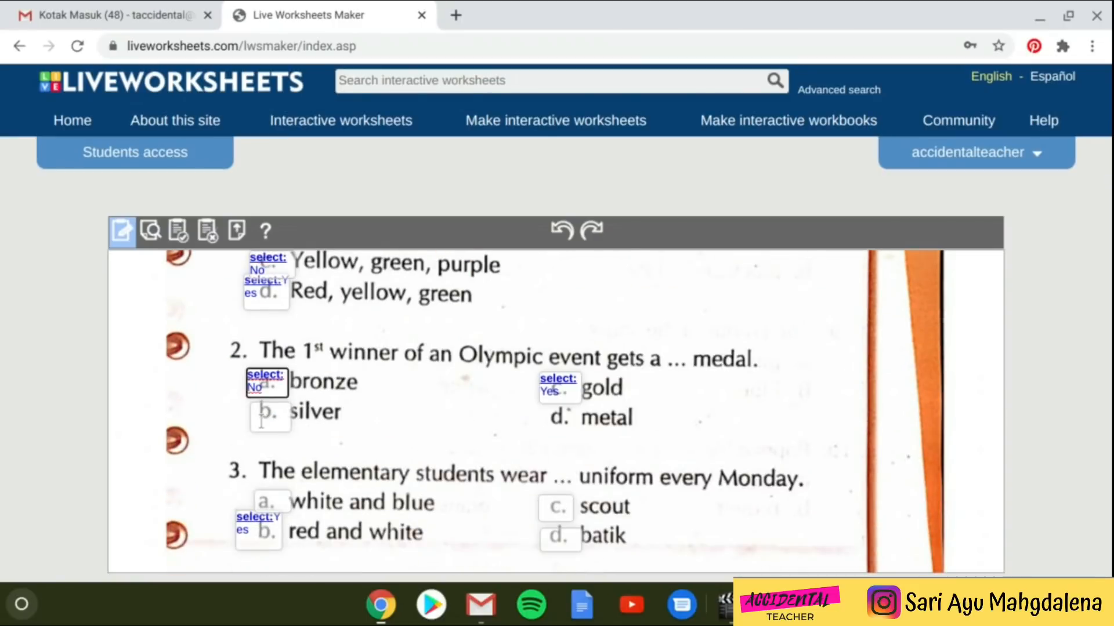
{"action": "double_click", "coordinate": [268, 415]}
{"action": "key", "text": "ctrl+v"}
{"action": "double_click", "coordinate": [558, 419]}
{"action": "key", "text": "ctrl+v"}
- Paste 'select: No' into the wrong-option boxes of questions 3 and 4
{"action": "scroll", "coordinate": [441, 450], "scroll_direction": "down", "scroll_amount": 3}
{"action": "double_click", "coordinate": [272, 394]}
{"action": "key", "text": "ctrl+v"}
{"action": "double_click", "coordinate": [560, 400]}
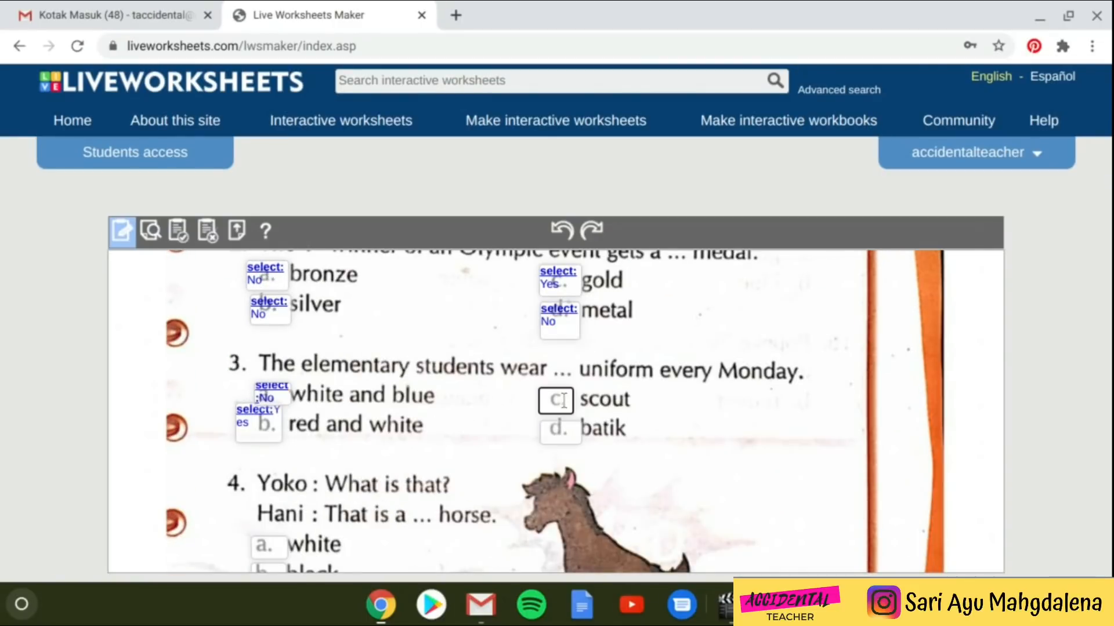
{"action": "key", "text": "ctrl+v"}
{"action": "double_click", "coordinate": [560, 432]}
{"action": "scroll", "coordinate": [490, 446], "scroll_direction": "down", "scroll_amount": 4}
{"action": "double_click", "coordinate": [269, 317]}
{"action": "key", "text": "ctrl+v"}
{"action": "double_click", "coordinate": [263, 343]}
{"action": "key", "text": "ctrl+v"}
{"action": "double_click", "coordinate": [267, 406]}
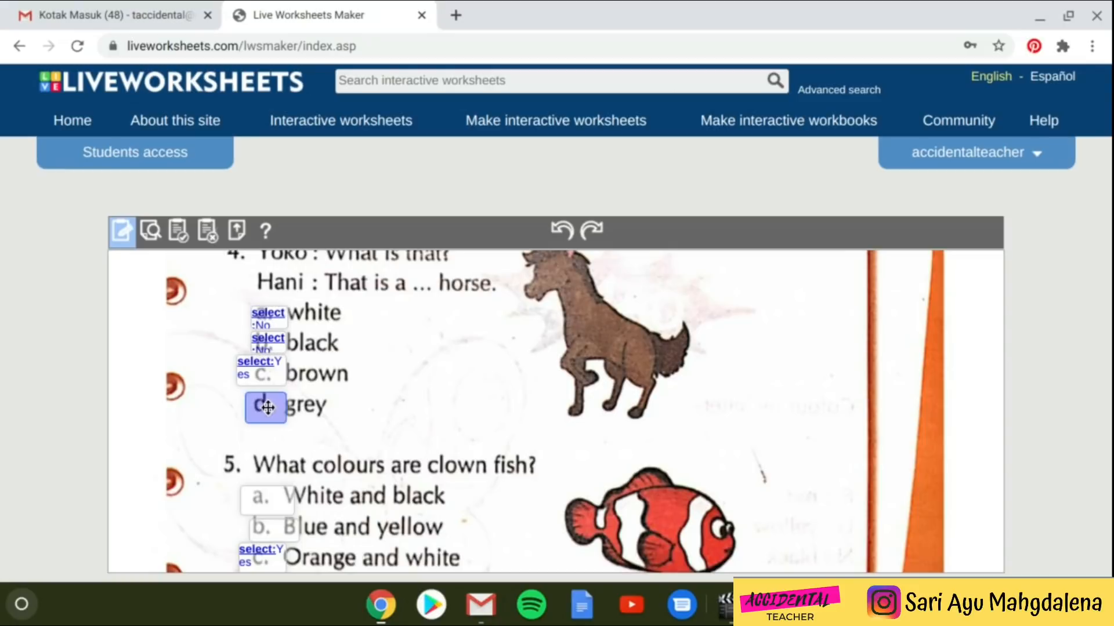
{"action": "key", "text": "ctrl+v"}
- Fill questions 5 and 6's wrong-option boxes with 'select: No' and review the worksheet
{"action": "scroll", "coordinate": [267, 415], "scroll_direction": "down", "scroll_amount": 2}
{"action": "double_click", "coordinate": [266, 424]}
{"action": "key", "text": "ctrl+v"}
{"action": "double_click", "coordinate": [271, 453]}
{"action": "scroll", "coordinate": [267, 517], "scroll_direction": "down", "scroll_amount": 3}
{"action": "double_click", "coordinate": [554, 401]}
{"action": "key", "text": "ctrl+v"}
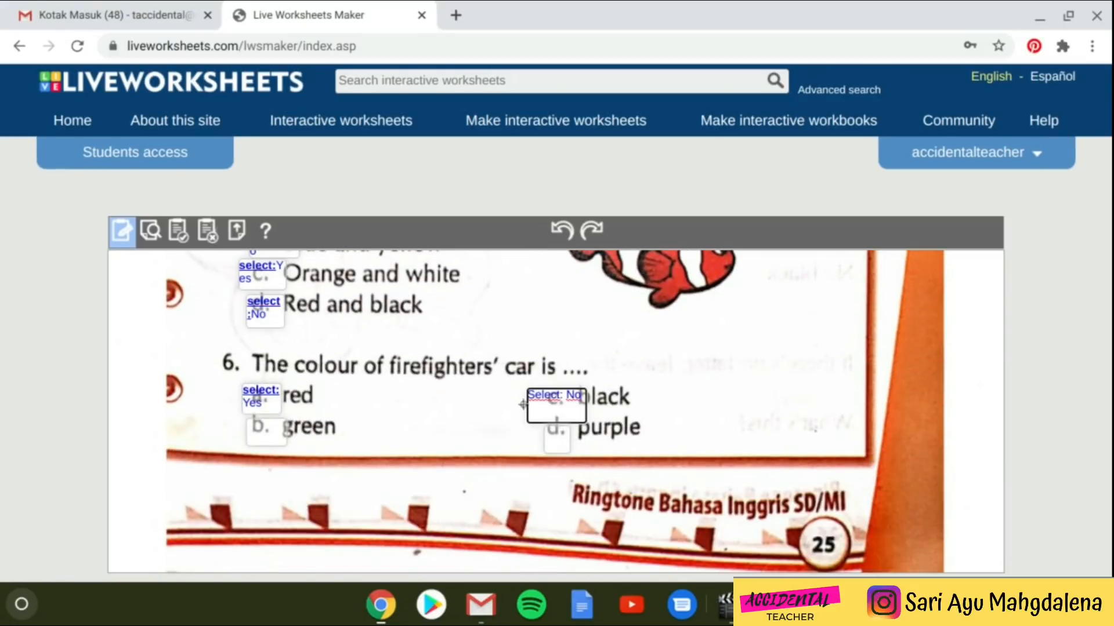
{"action": "double_click", "coordinate": [555, 439]}
{"action": "key", "text": "ctrl+v"}
{"action": "double_click", "coordinate": [266, 432]}
{"action": "key", "text": "ctrl+v"}
{"action": "scroll", "coordinate": [311, 432], "scroll_direction": "up", "scroll_amount": 13}
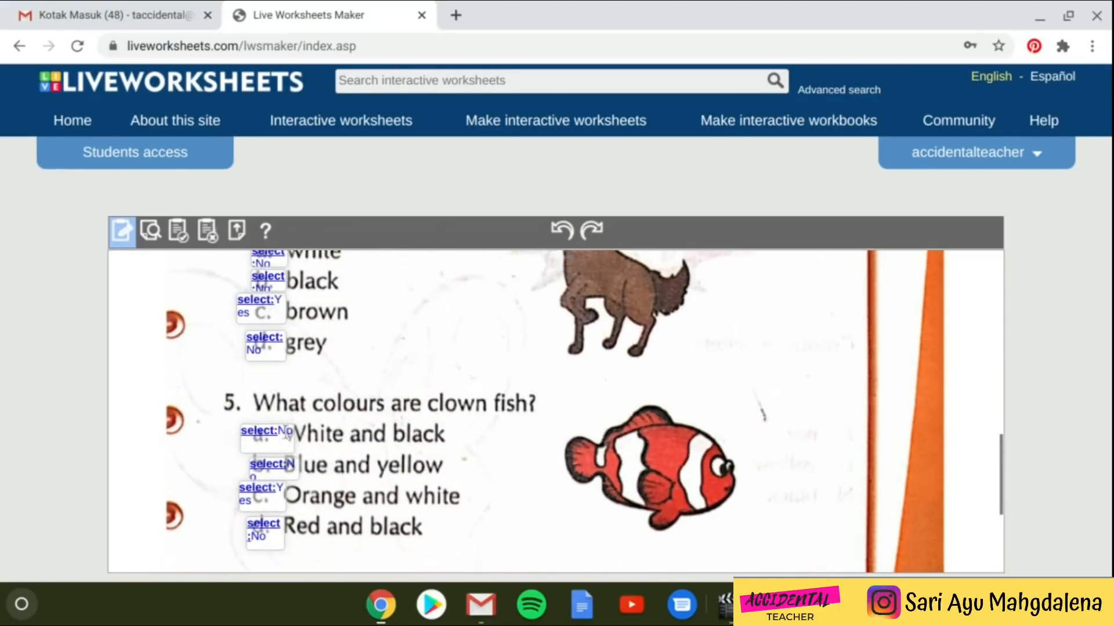
{"action": "scroll", "coordinate": [311, 432], "scroll_direction": "up", "scroll_amount": 4}
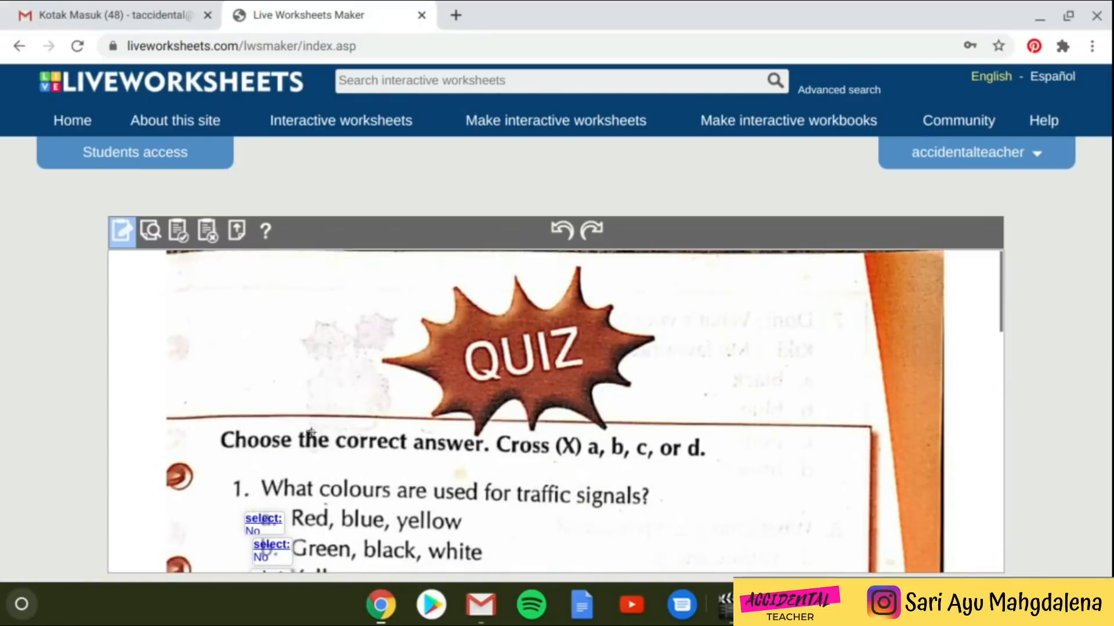
{"action": "scroll", "coordinate": [311, 432], "scroll_direction": "down", "scroll_amount": 15}
{"action": "scroll", "coordinate": [312, 432], "scroll_direction": "up", "scroll_amount": 16}
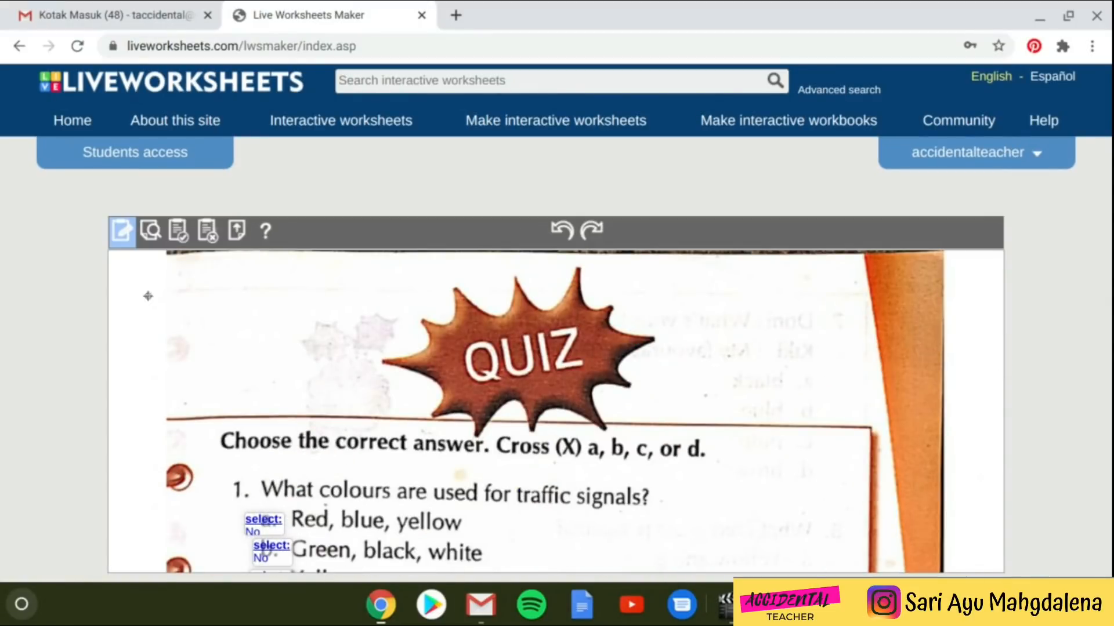
- Save the worksheet and bring up the keep-private choice and title field
{"action": "left_click", "coordinate": [181, 239]}
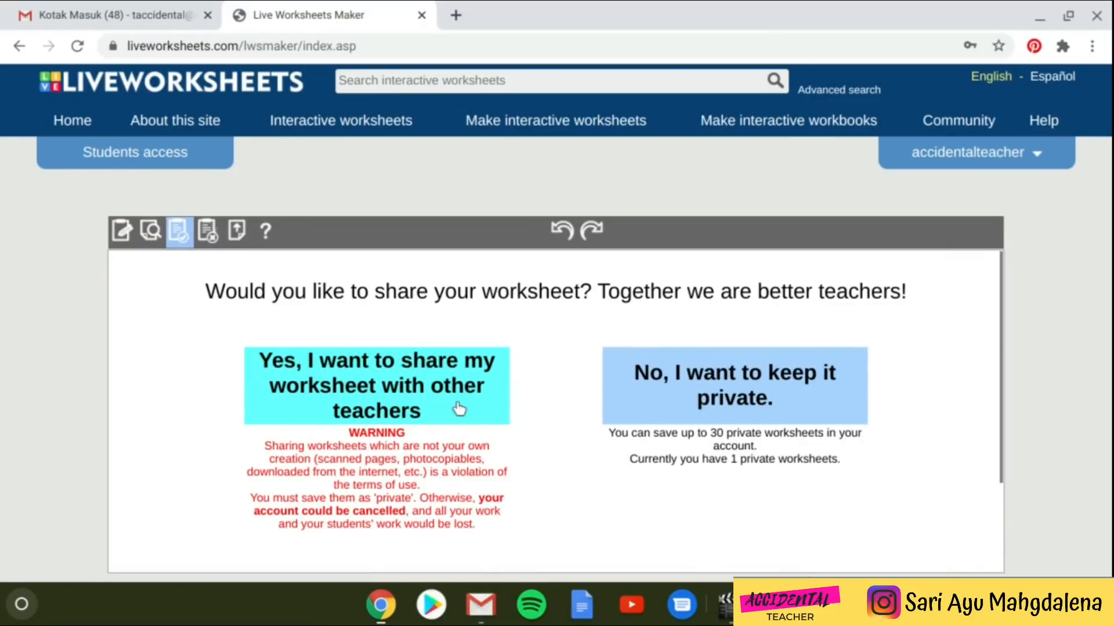
{"action": "scroll", "coordinate": [473, 400], "scroll_direction": "down", "scroll_amount": 2}
{"action": "scroll", "coordinate": [497, 389], "scroll_direction": "up", "scroll_amount": 2}
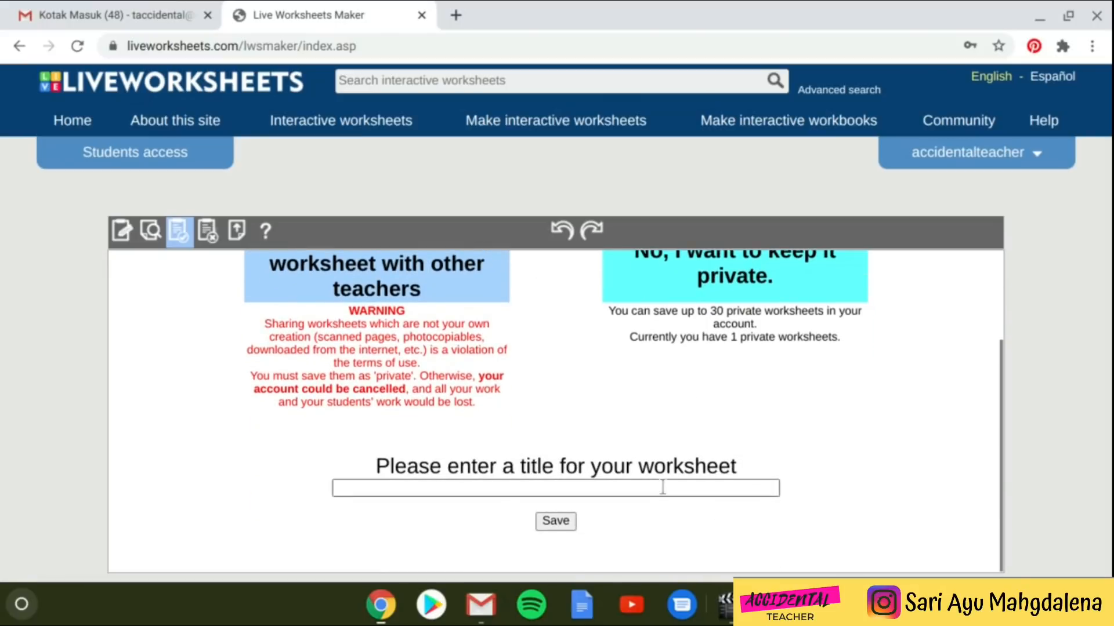
- Title the worksheet 'Quiz1.1' and save it to the account
{"action": "left_click", "coordinate": [663, 489]}
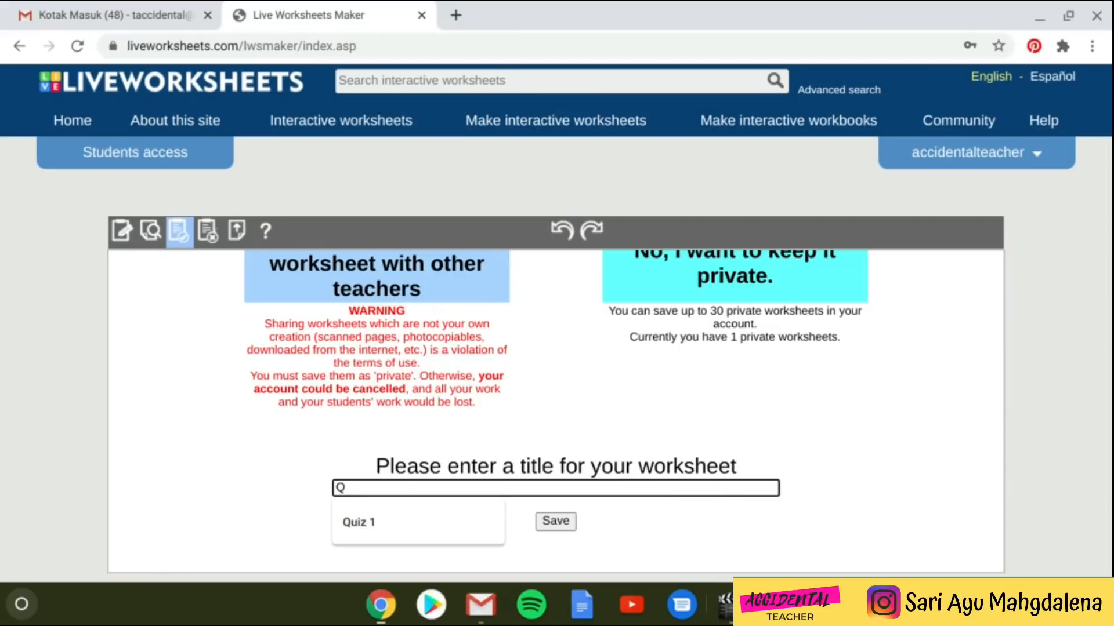
{"action": "type", "text": "Quiz1.1"}
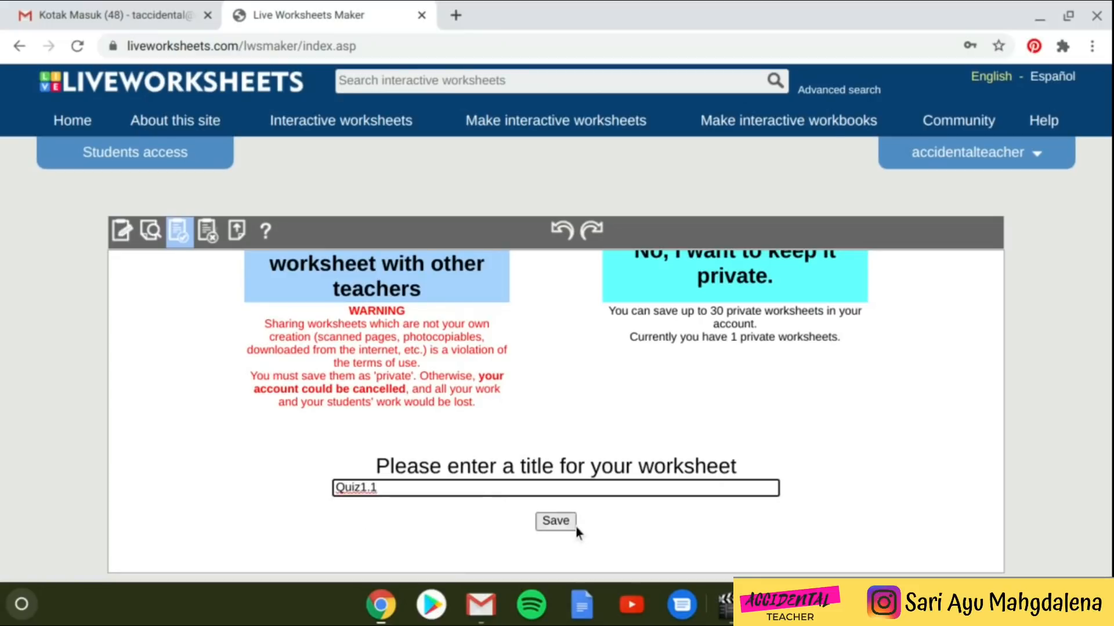
{"action": "left_click", "coordinate": [559, 521]}
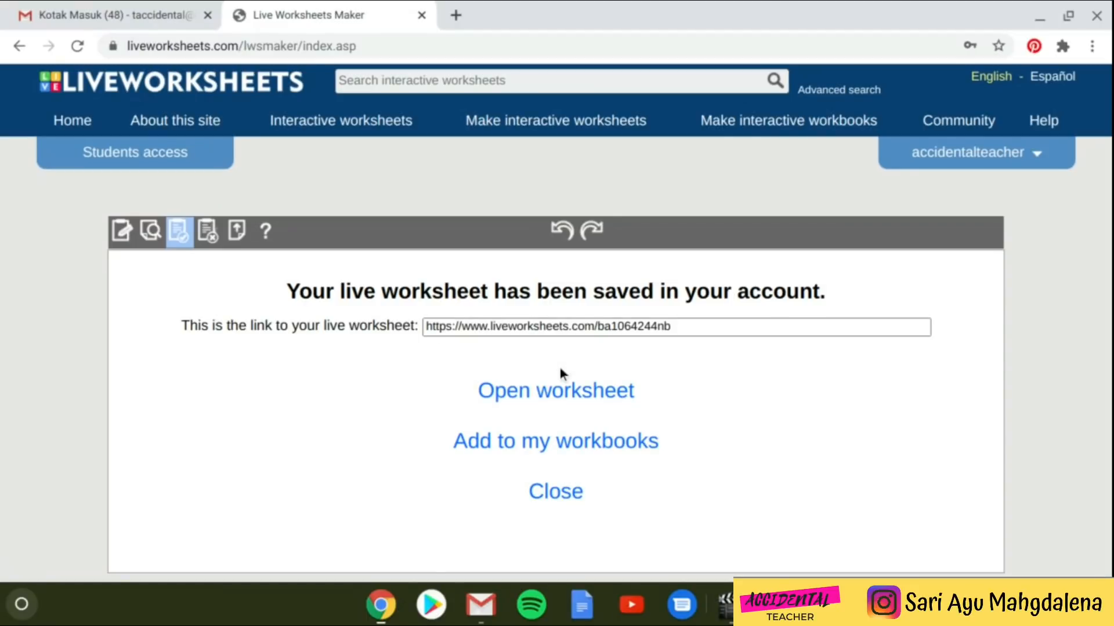
- Open the saved Quiz1.1 worksheet page and go to its Custom link settings
{"action": "left_click", "coordinate": [560, 391]}
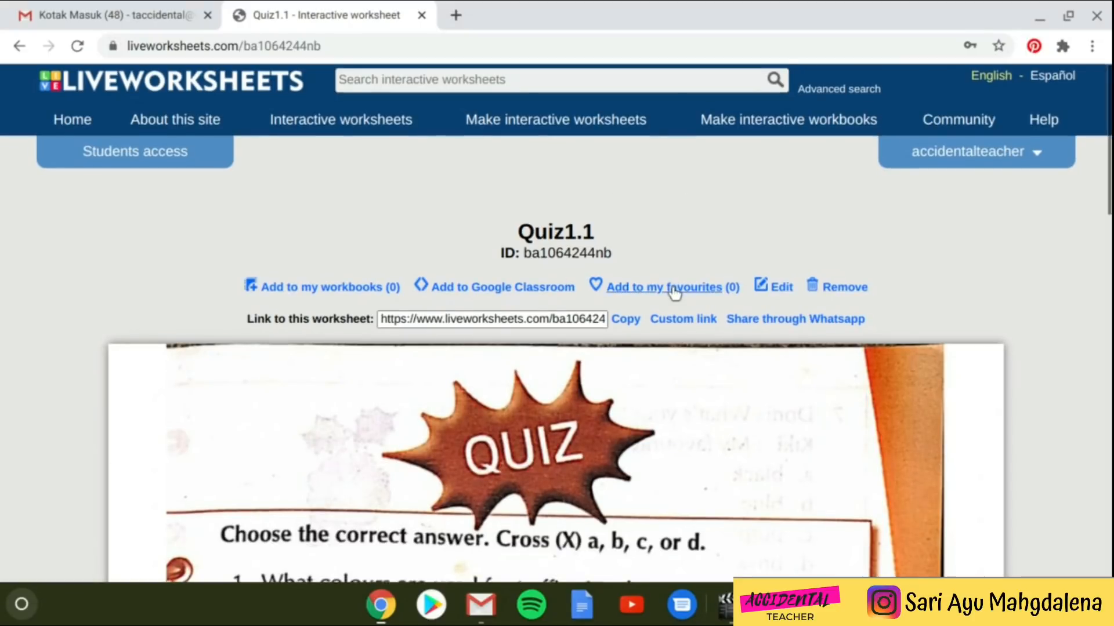
{"action": "scroll", "coordinate": [673, 290], "scroll_direction": "down", "scroll_amount": 8}
{"action": "scroll", "coordinate": [673, 287], "scroll_direction": "down", "scroll_amount": 14}
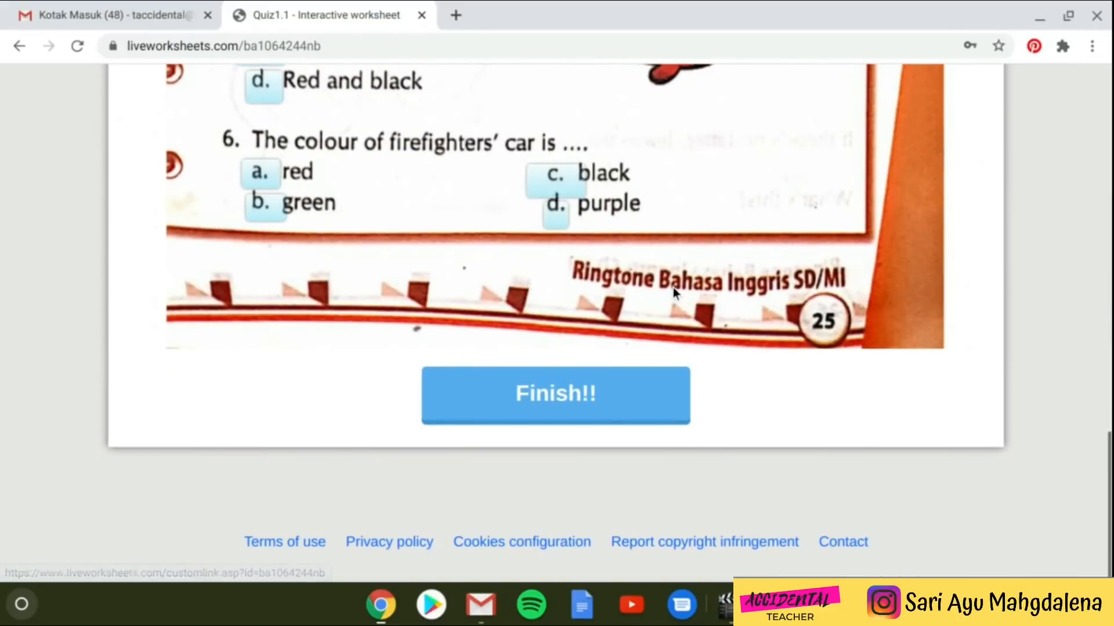
{"action": "scroll", "coordinate": [673, 287], "scroll_direction": "up", "scroll_amount": 17}
{"action": "scroll", "coordinate": [673, 287], "scroll_direction": "up", "scroll_amount": 5}
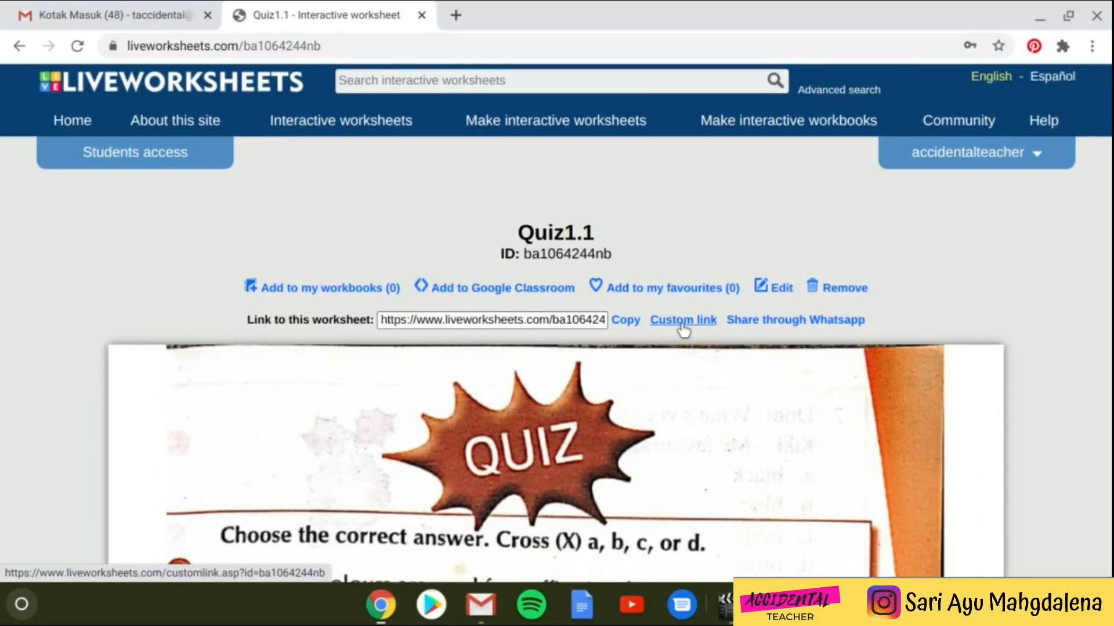
{"action": "scroll", "coordinate": [683, 329], "scroll_direction": "down", "scroll_amount": 1}
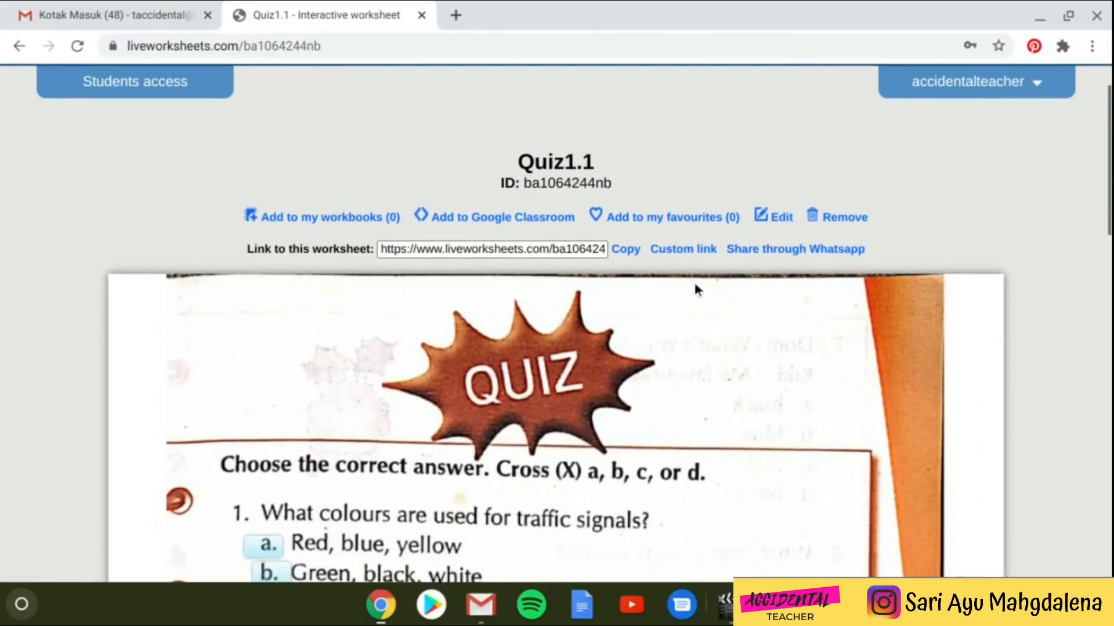
{"action": "left_click", "coordinate": [680, 256]}
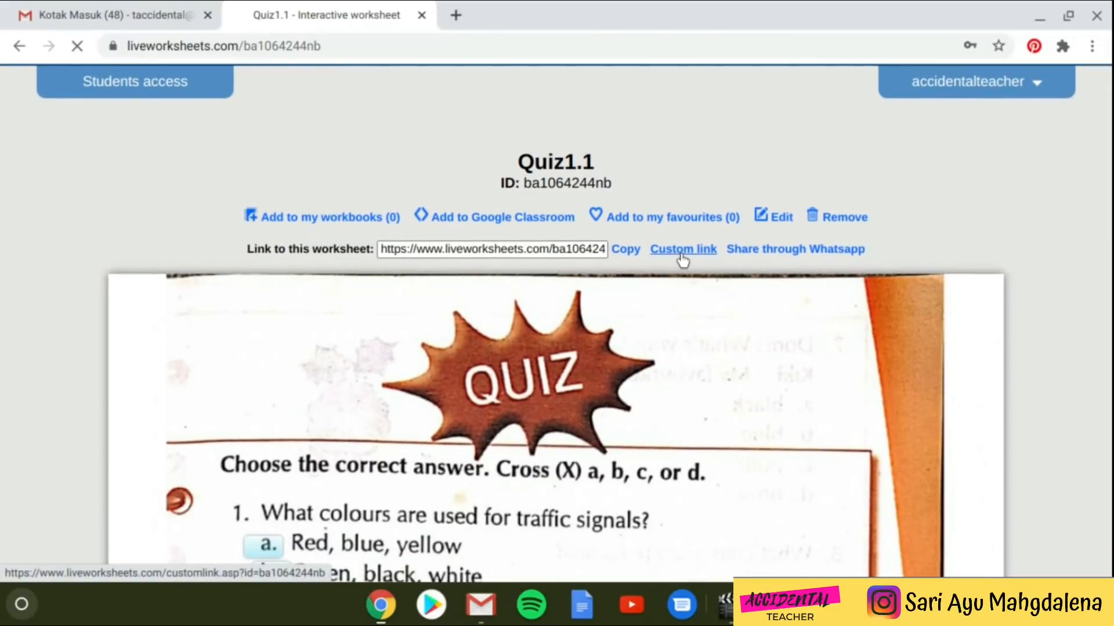
- Scroll the Quiz1.1 custom link page to review its checking, default action and grading options
{"action": "scroll", "coordinate": [613, 406], "scroll_direction": "down", "scroll_amount": 5}
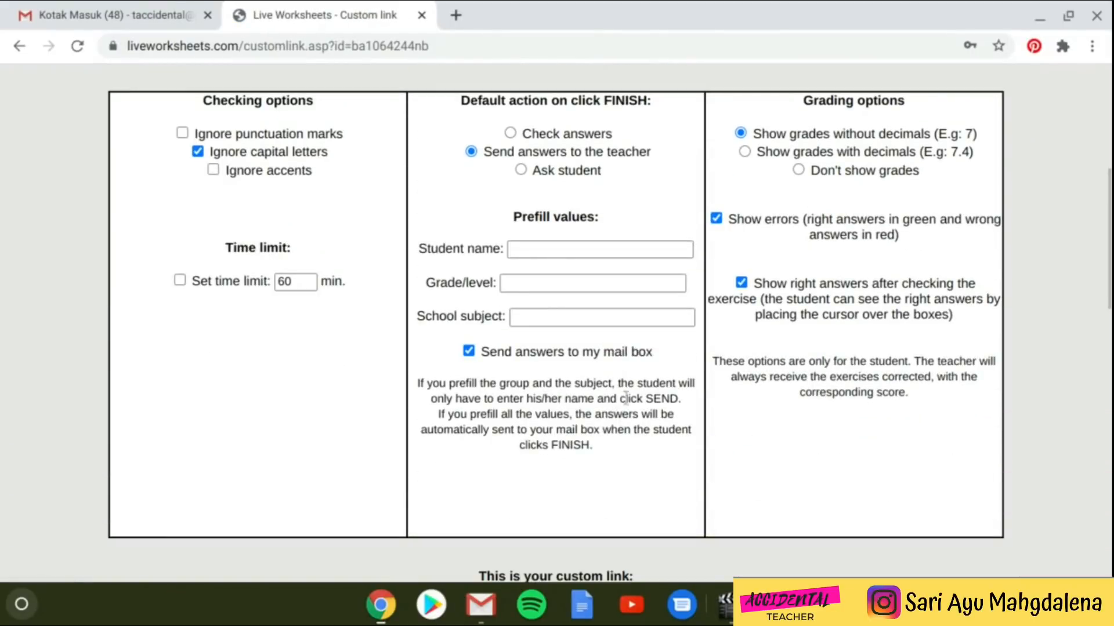
{"action": "scroll", "coordinate": [661, 248], "scroll_direction": "up", "scroll_amount": 4}
{"action": "scroll", "coordinate": [659, 252], "scroll_direction": "down", "scroll_amount": 3}
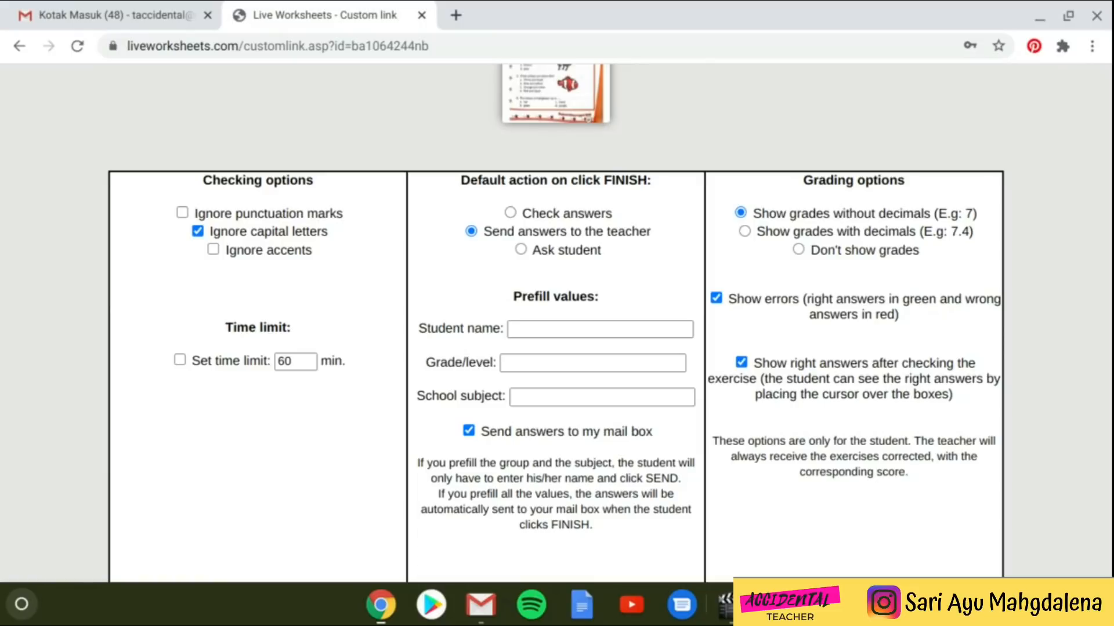
{"action": "scroll", "coordinate": [667, 208], "scroll_direction": "up", "scroll_amount": 1}
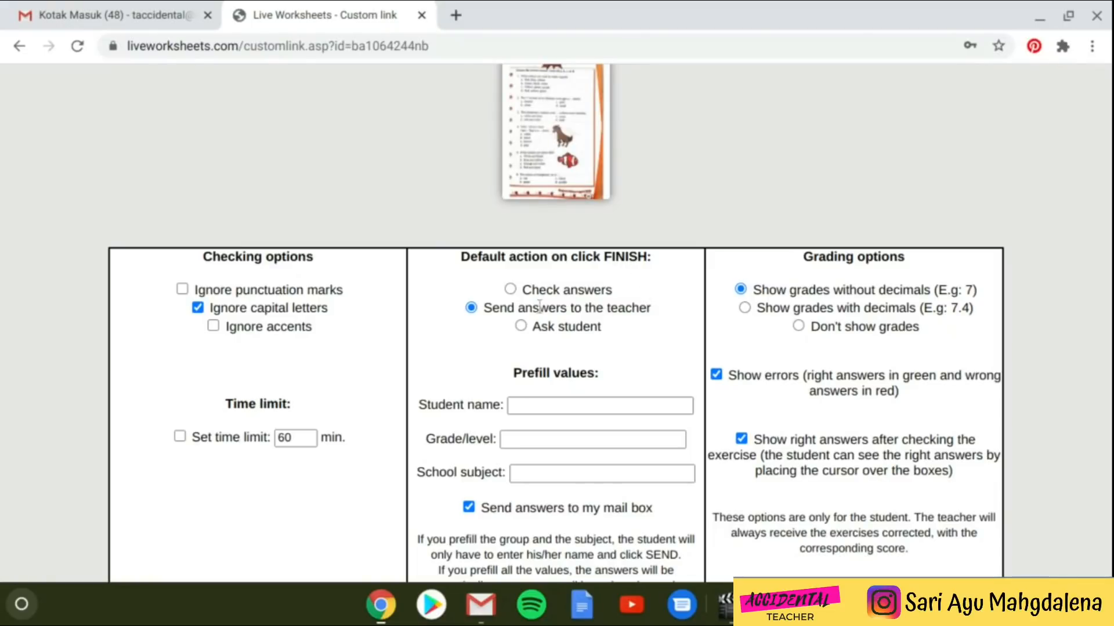
{"action": "left_click", "coordinate": [510, 290]}
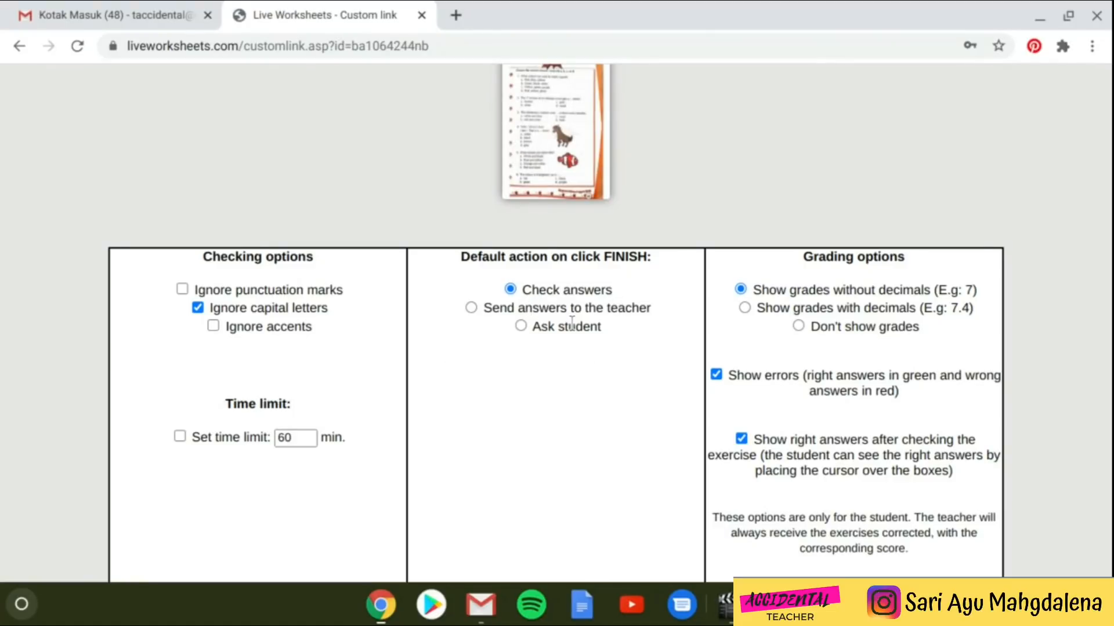
{"action": "left_click", "coordinate": [471, 308]}
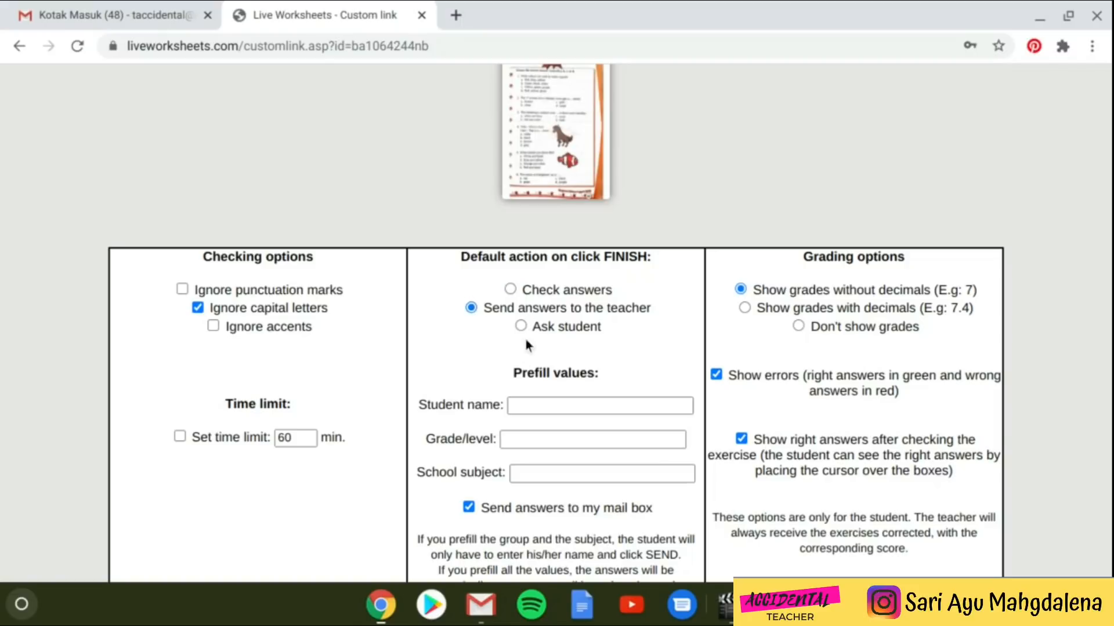
{"action": "scroll", "coordinate": [557, 348], "scroll_direction": "down", "scroll_amount": 3}
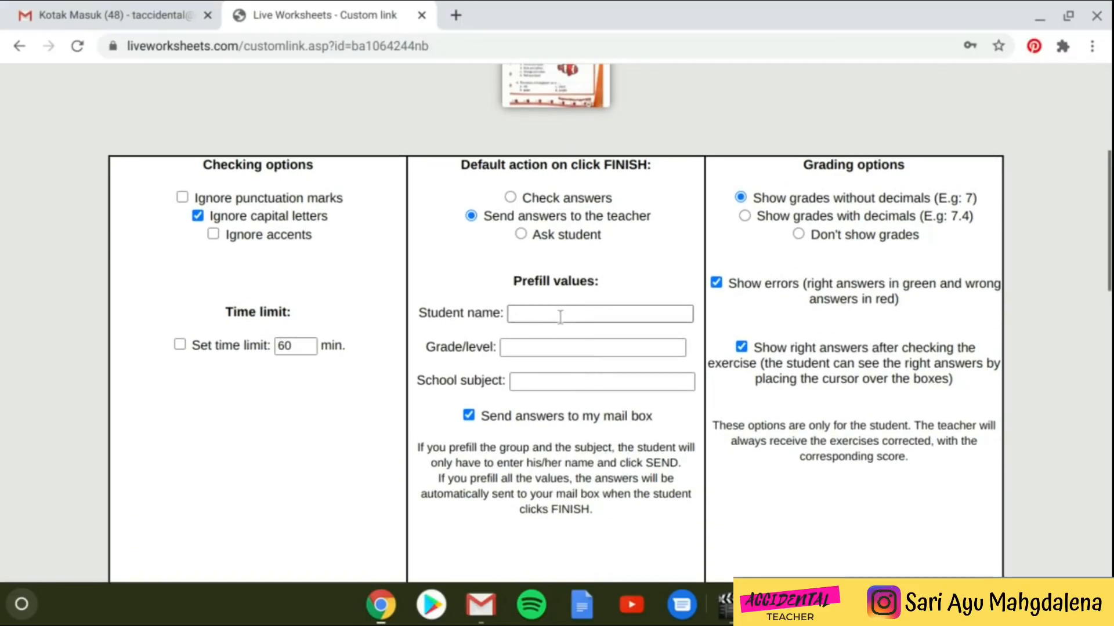
{"action": "left_click", "coordinate": [561, 319]}
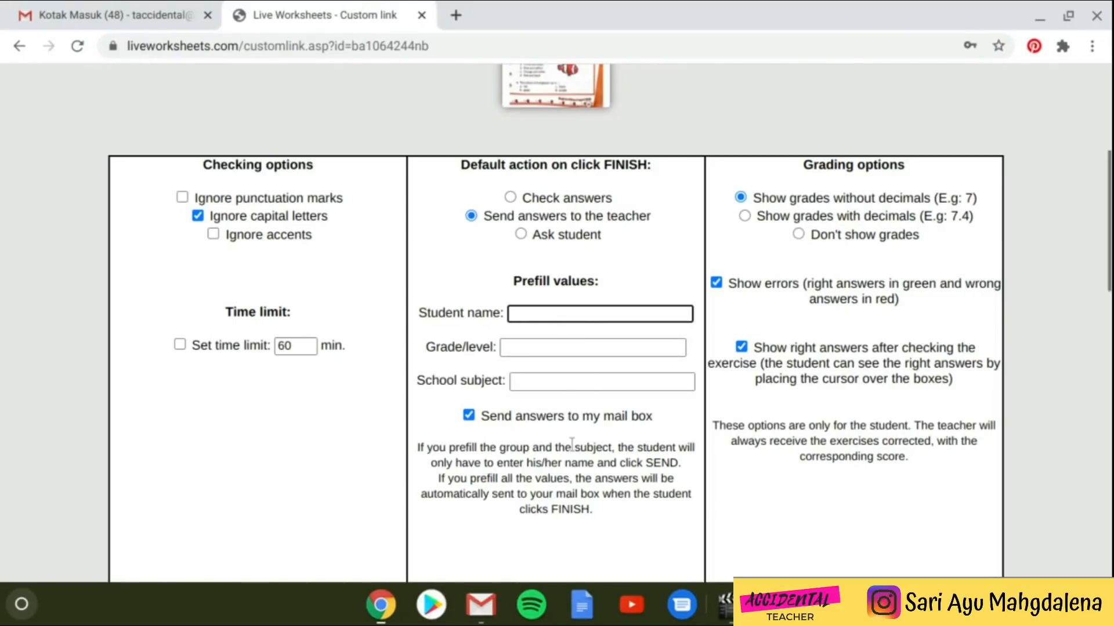
{"action": "scroll", "coordinate": [571, 445], "scroll_direction": "down", "scroll_amount": 2}
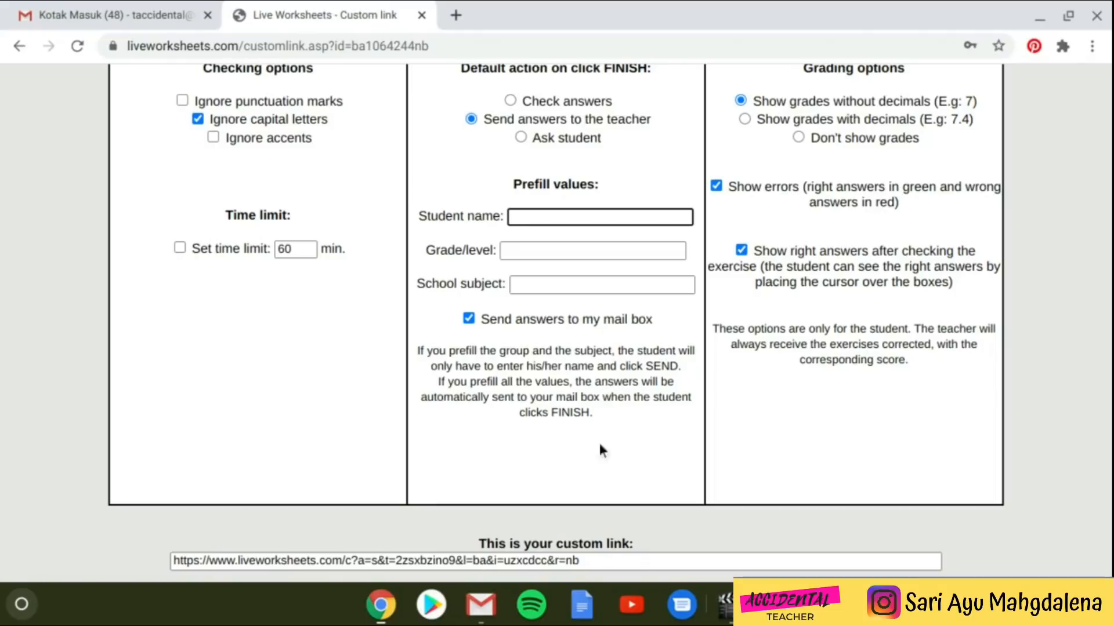
{"action": "scroll", "coordinate": [702, 448], "scroll_direction": "up", "scroll_amount": 2}
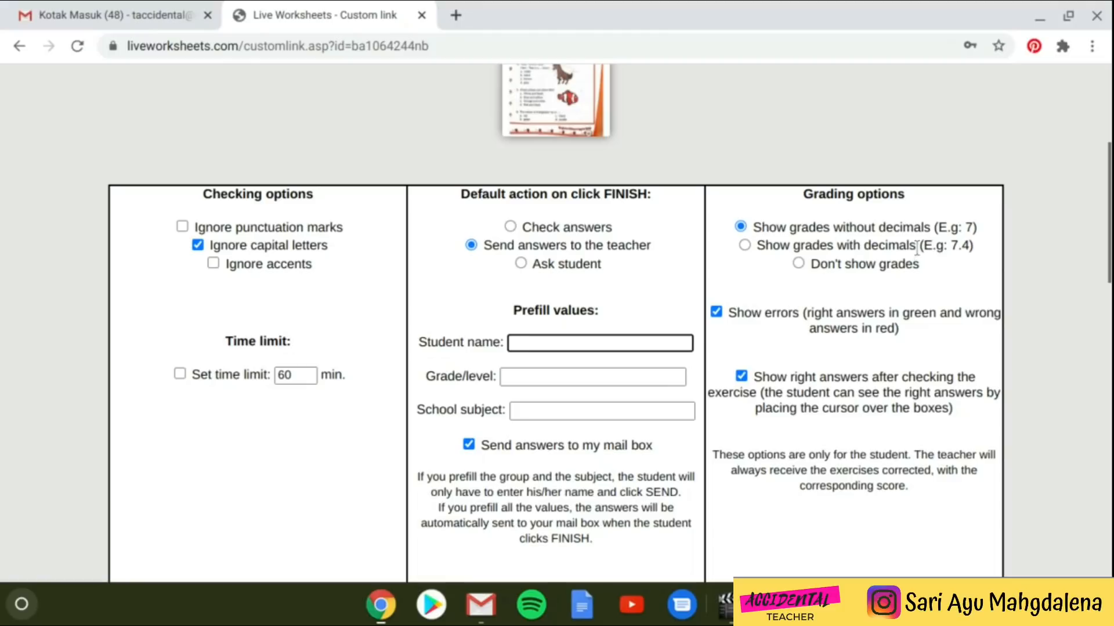
{"action": "scroll", "coordinate": [892, 277], "scroll_direction": "down", "scroll_amount": 1}
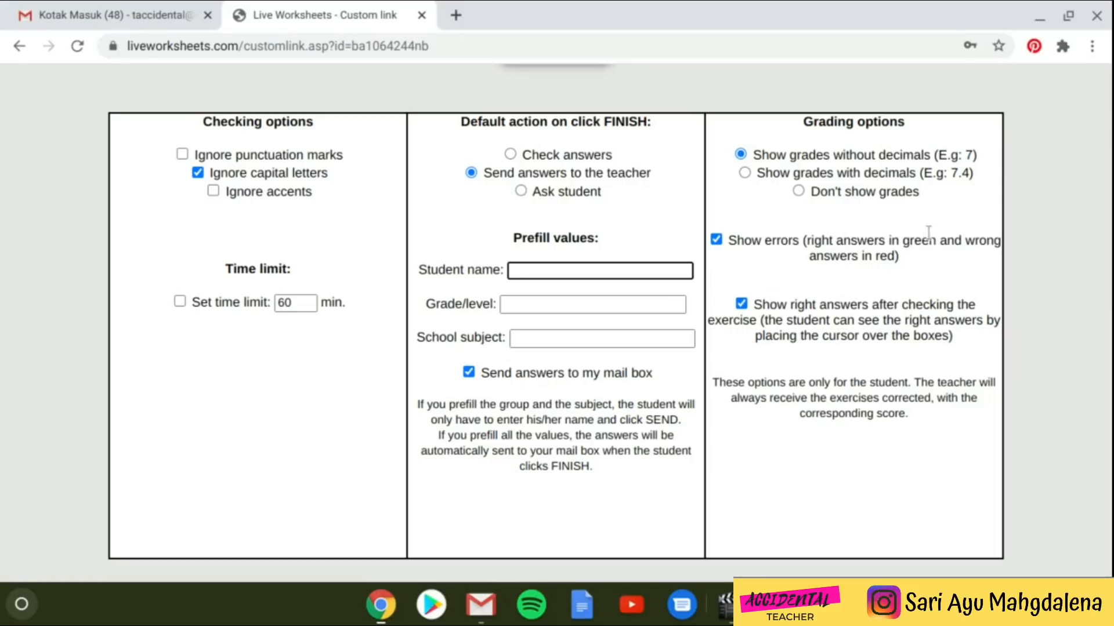
- Copy the generated Quiz1.1 custom link and open a new browser tab
{"action": "scroll", "coordinate": [807, 347], "scroll_direction": "down", "scroll_amount": 1}
{"action": "scroll", "coordinate": [811, 295], "scroll_direction": "down", "scroll_amount": 5}
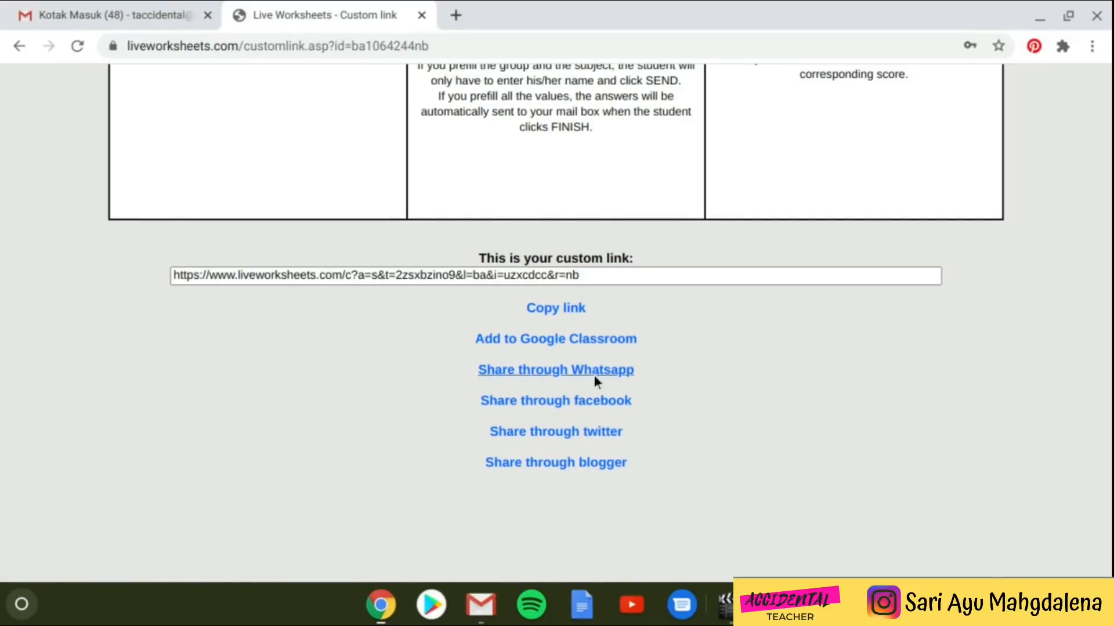
{"action": "left_click", "coordinate": [533, 308]}
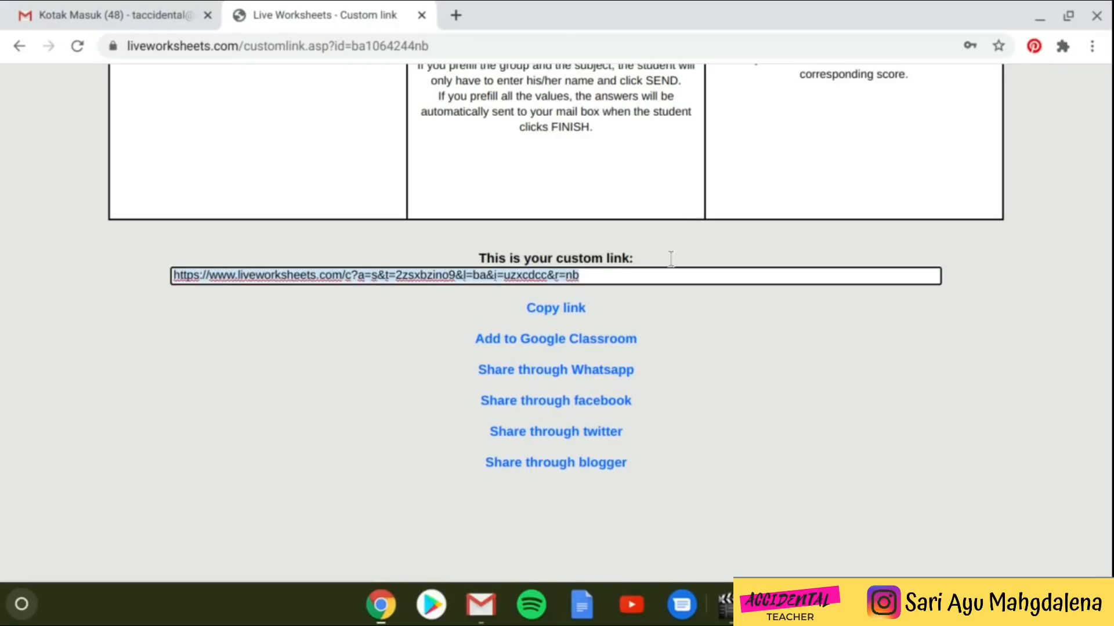
{"action": "left_click", "coordinate": [459, 19]}
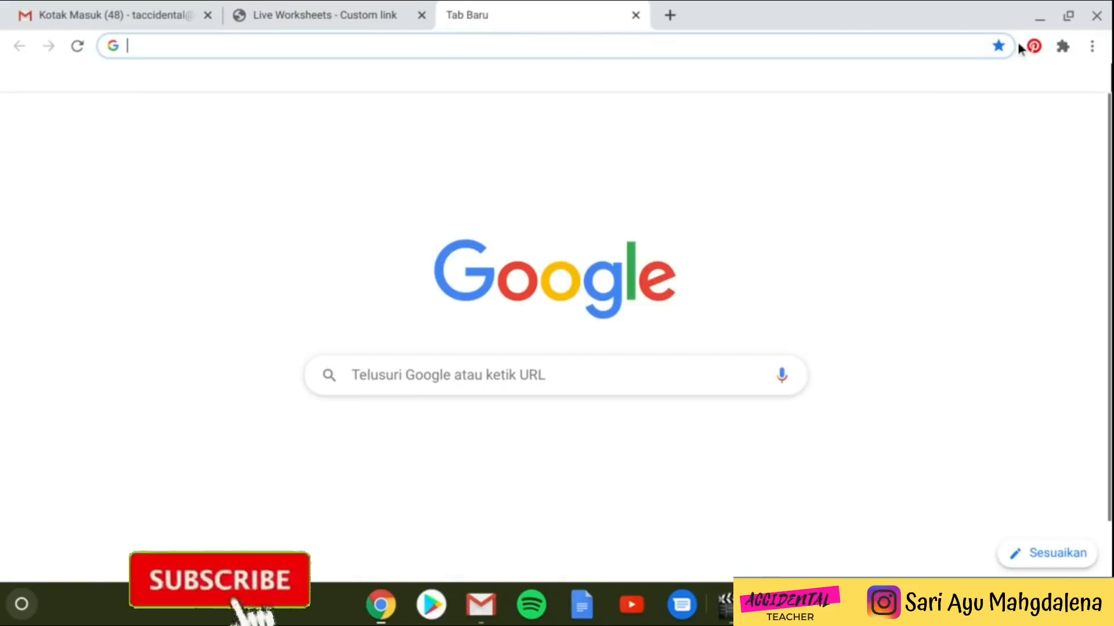
- Load the Quiz1.1 custom link in a new incognito window and scroll through the student view
{"action": "left_click", "coordinate": [1090, 46]}
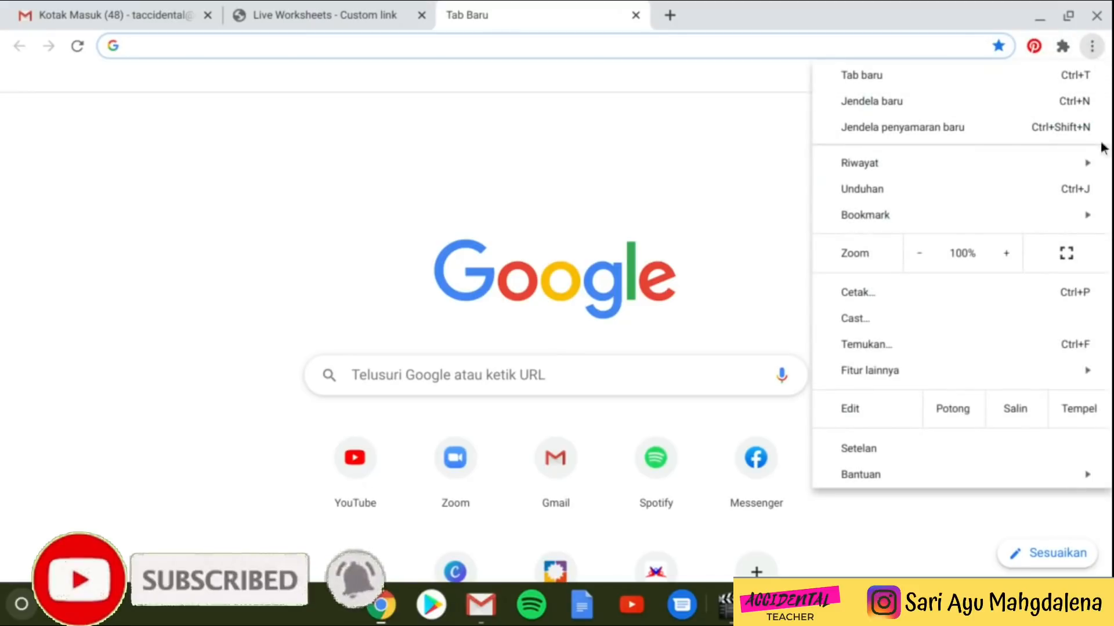
{"action": "left_click", "coordinate": [920, 134]}
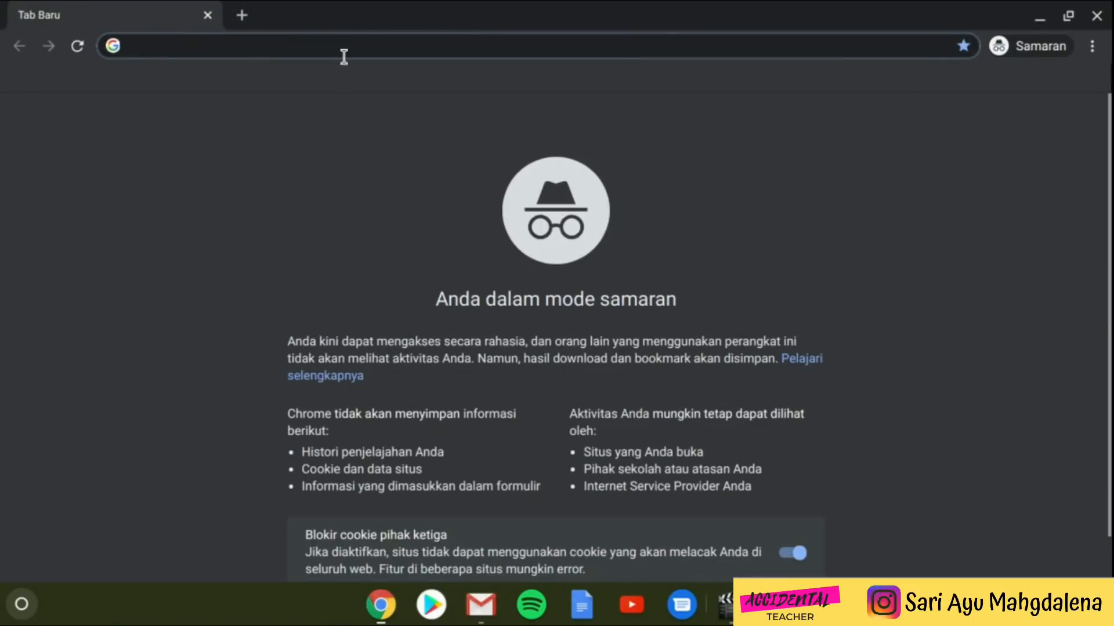
{"action": "key", "text": "ctrl+v"}
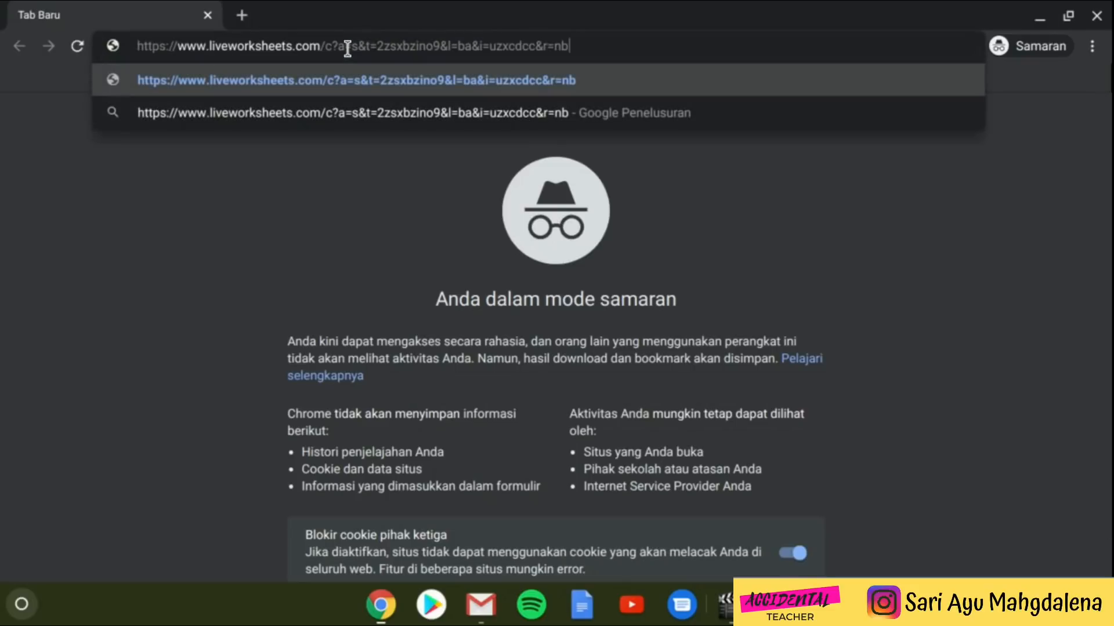
{"action": "key", "text": "Return"}
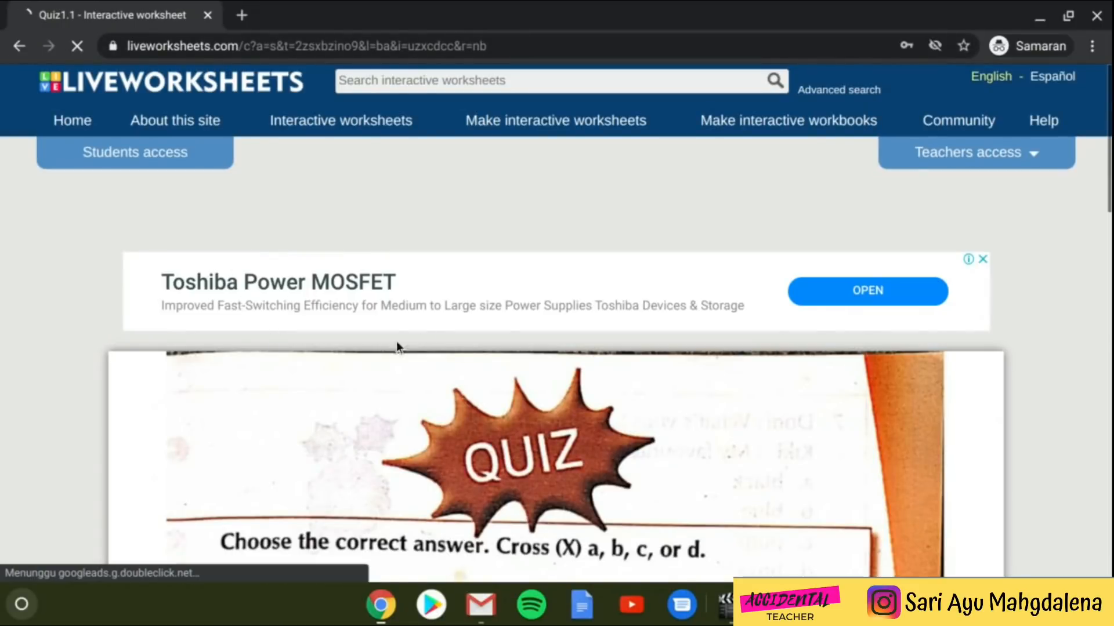
{"action": "scroll", "coordinate": [129, 136], "scroll_direction": "down", "scroll_amount": 1}
{"action": "scroll", "coordinate": [412, 259], "scroll_direction": "down", "scroll_amount": 1}
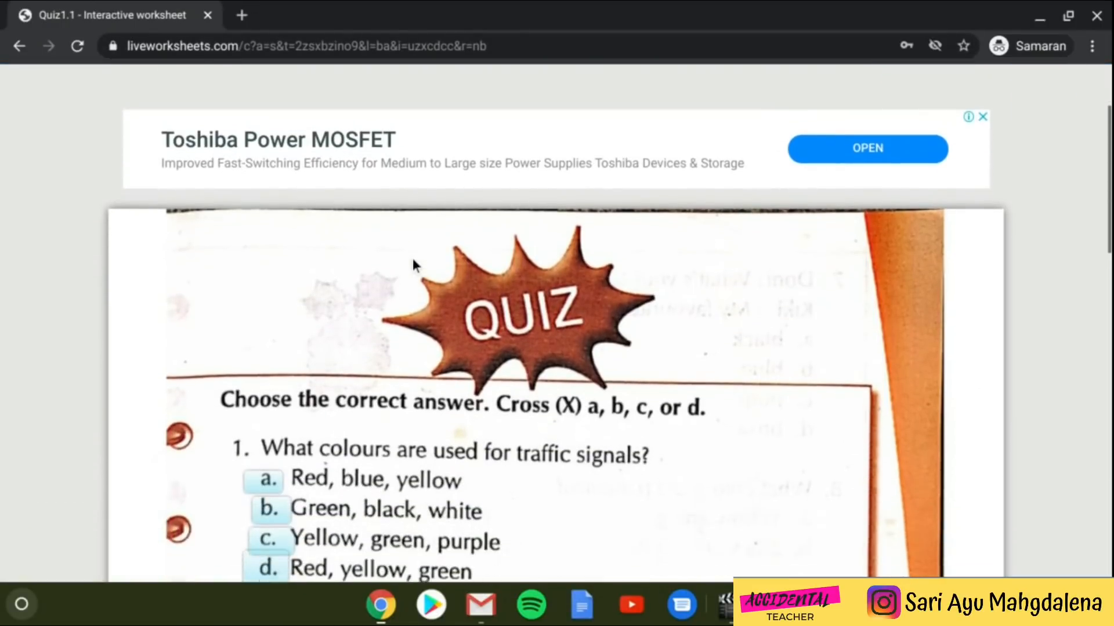
{"action": "scroll", "coordinate": [397, 260], "scroll_direction": "down", "scroll_amount": 1}
{"action": "scroll", "coordinate": [397, 260], "scroll_direction": "down", "scroll_amount": 15}
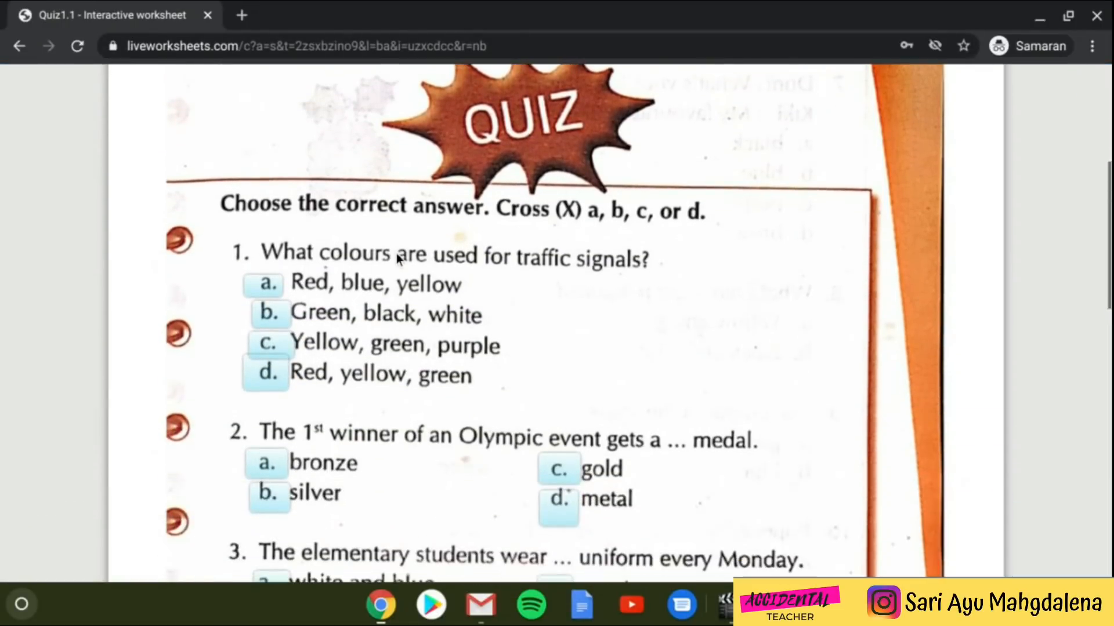
{"action": "scroll", "coordinate": [397, 259], "scroll_direction": "up", "scroll_amount": 12}
{"action": "scroll", "coordinate": [398, 258], "scroll_direction": "up", "scroll_amount": 1}
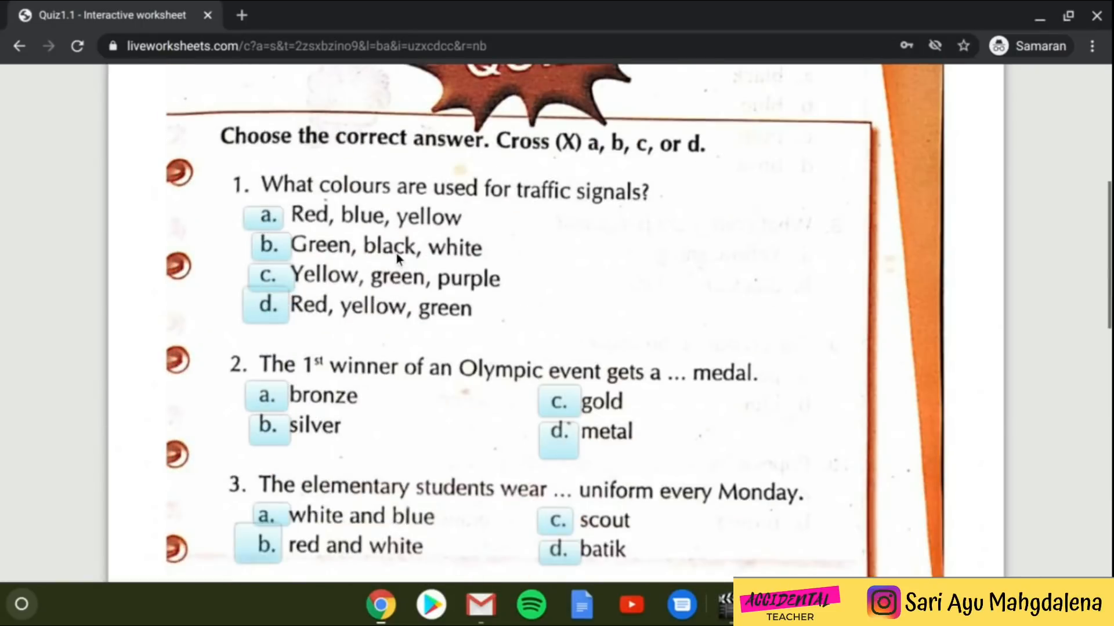
{"action": "scroll", "coordinate": [509, 282], "scroll_direction": "down", "scroll_amount": 1}
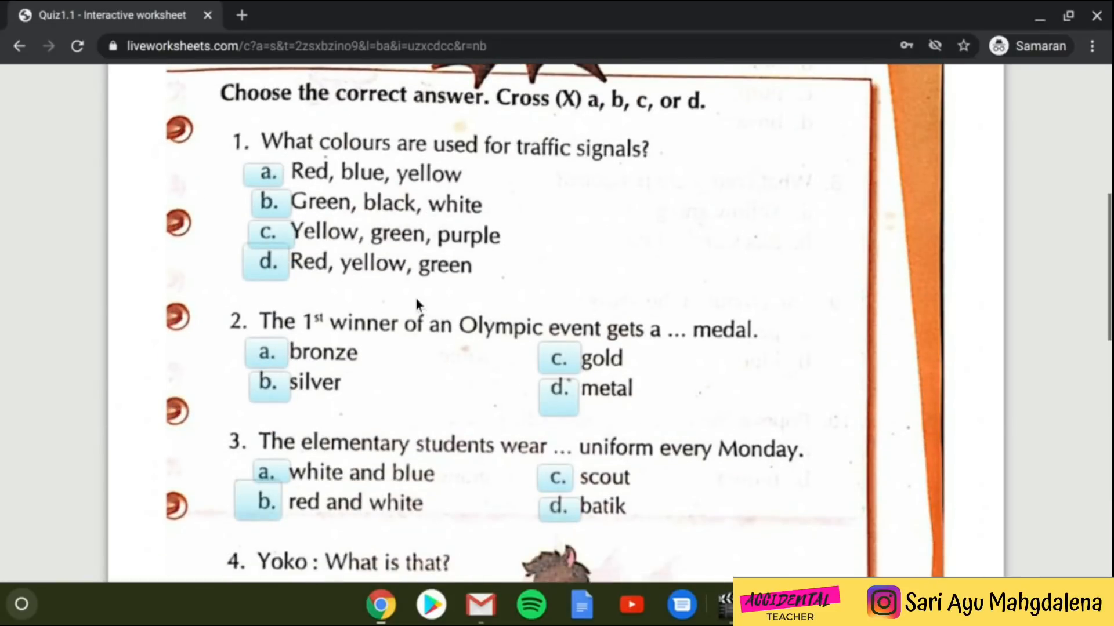